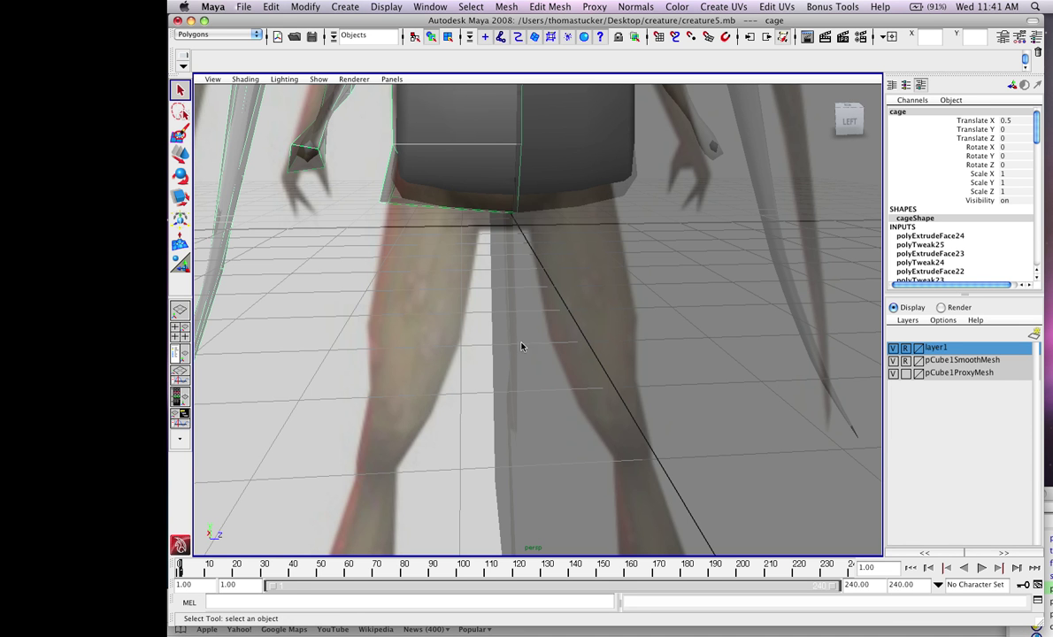
Switch the cage mesh to vertex editing and turn on X-Ray shading in the perspective view.
alt+drag(437, 284, 460, 321)
right_drag(488, 220, 447, 218)
alt+drag(447, 219, 512, 260)
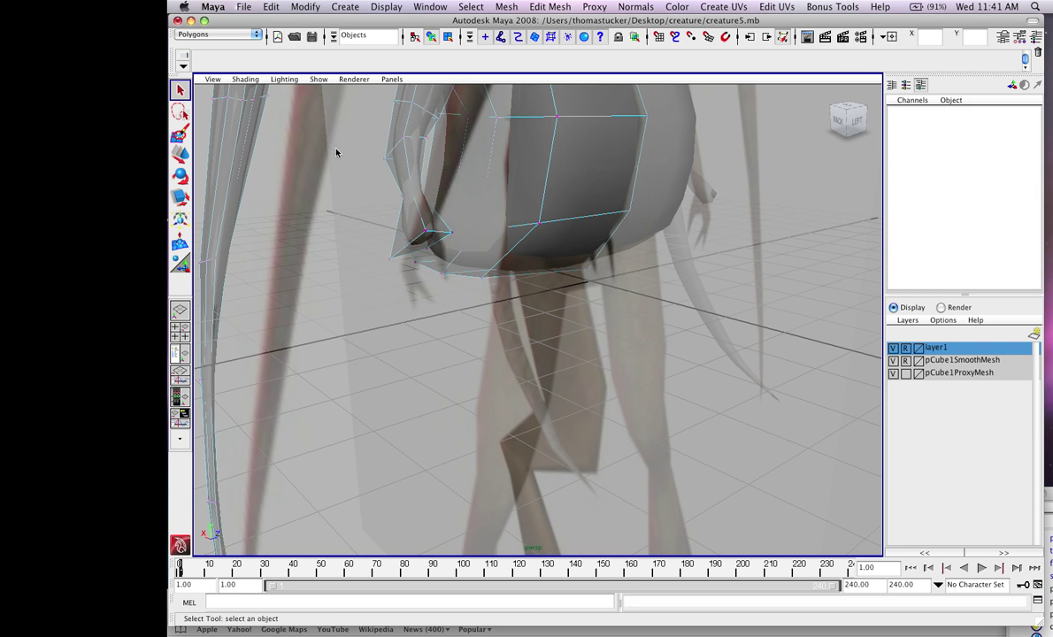
click(252, 79)
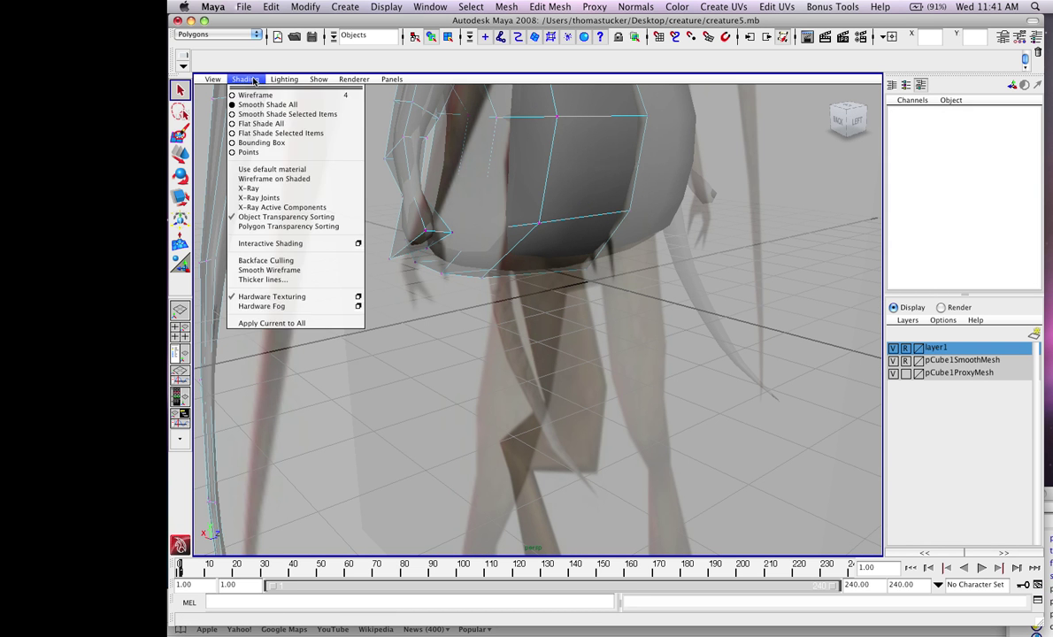
click(269, 188)
Move the two vertices at the cage's lower outer hip corner outward to the hip outline of the reference image.
mouse_move(376, 229)
alt+mouse_down()
mouse_move(383, 238)
mouse_move(389, 224)
mouse_move(410, 230)
mouse_move(482, 268)
mouse_move(449, 297)
mouse_move(513, 275)
mouse_move(494, 275)
mouse_move(486, 305)
mouse_move(615, 302)
mouse_move(623, 346)
alt+mouse_up()
key(w)
alt+drag(553, 351, 485, 304)
drag(563, 291, 344, 284)
click(596, 269)
click(610, 285)
alt+drag(365, 242, 412, 243)
drag(506, 314, 456, 251)
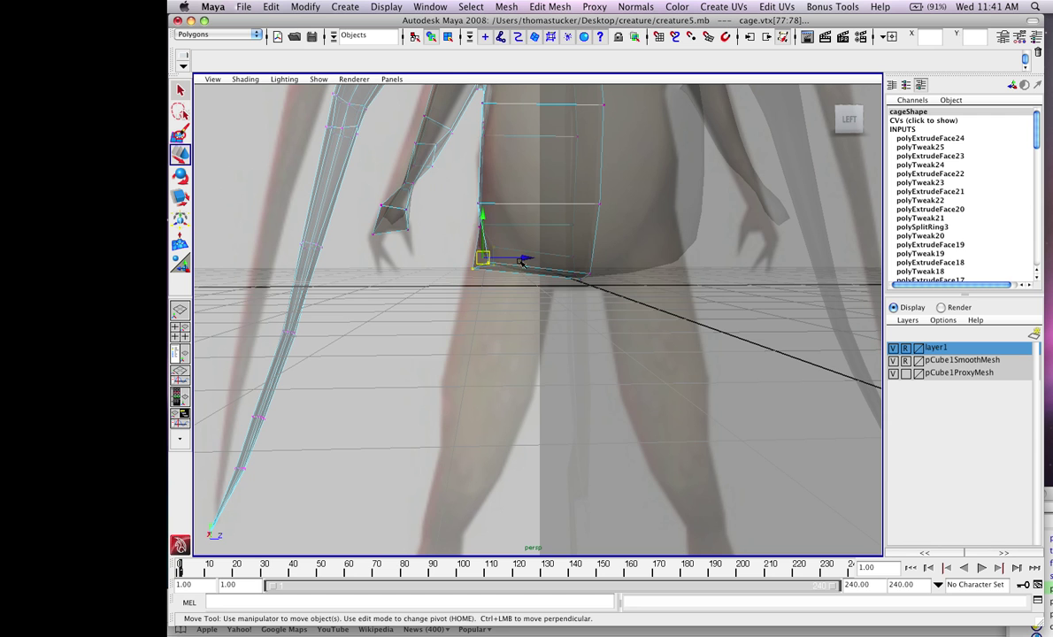
drag(524, 258, 514, 259)
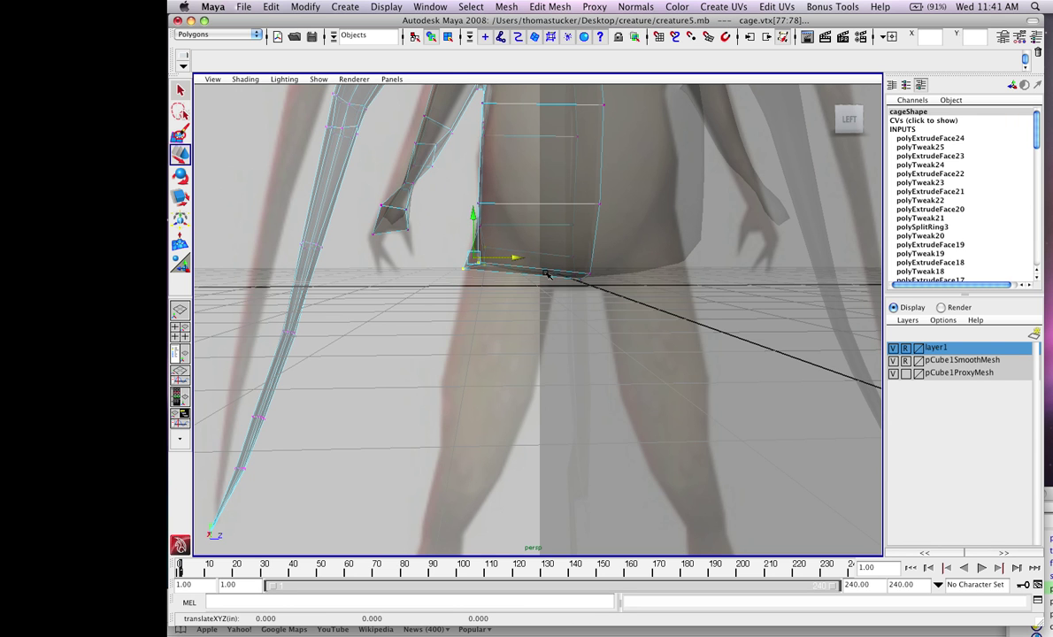
Insert a vertical edge loop in the cage close to the torso's center line with the Insert Edge Loop Tool.
right_drag(546, 275, 571, 258)
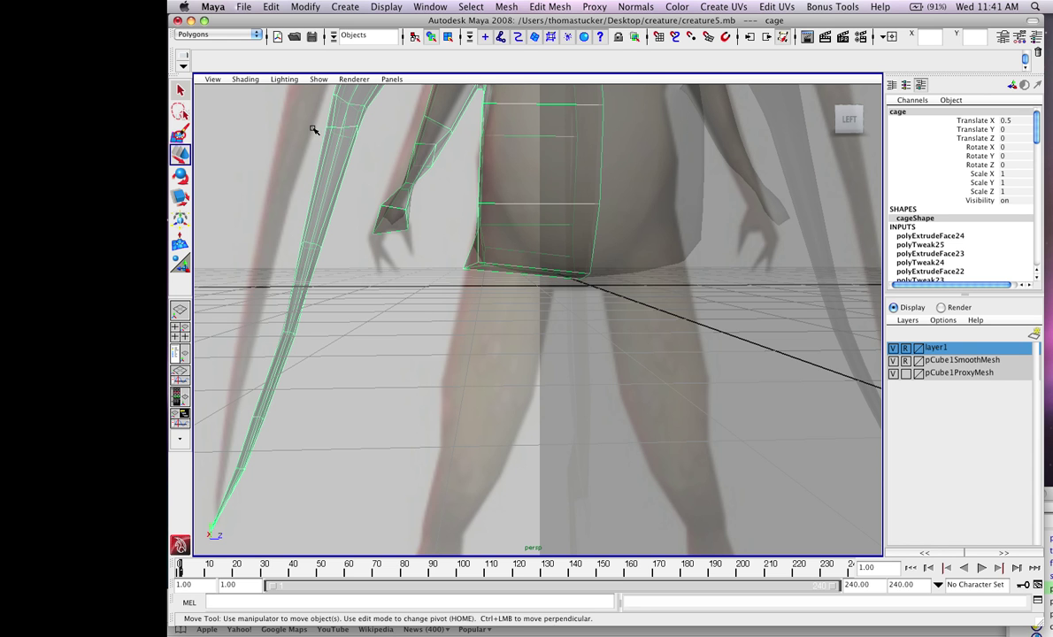
click(561, 7)
click(553, 20)
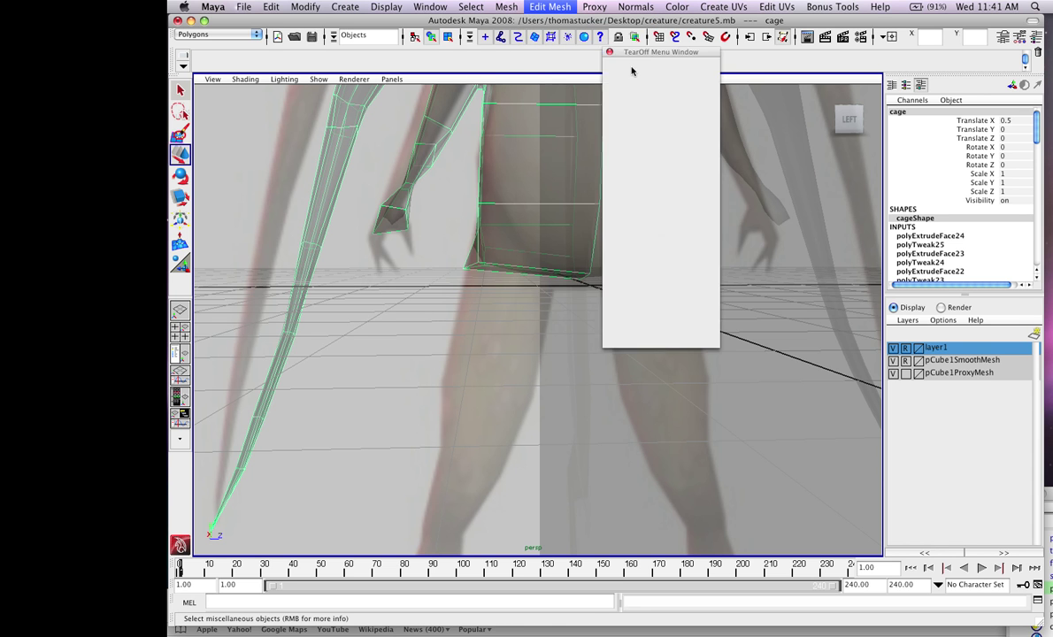
drag(609, 69, 914, 243)
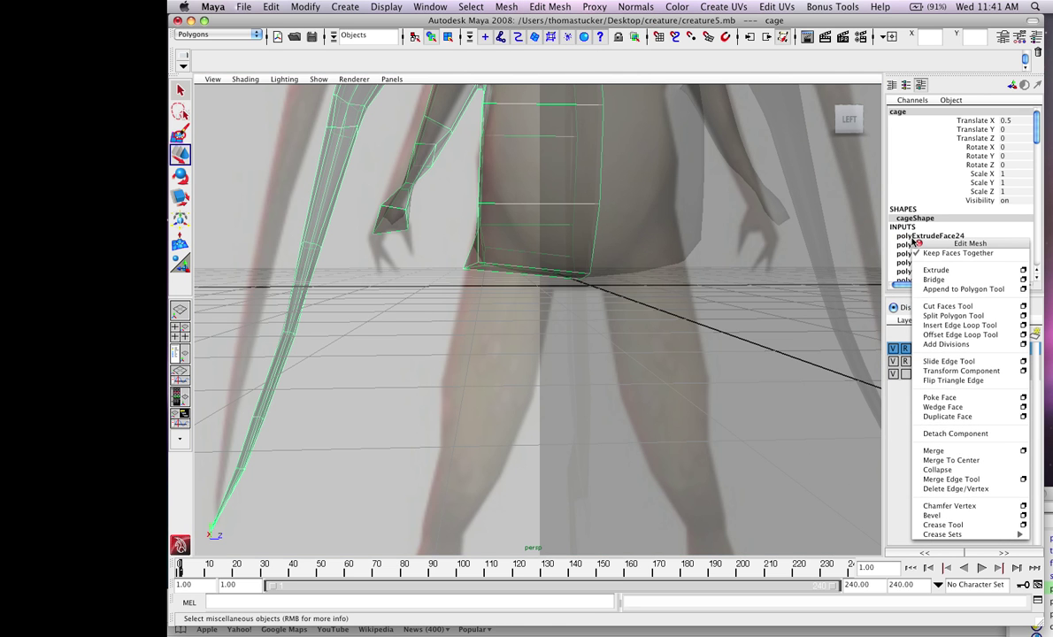
click(957, 326)
drag(569, 275, 571, 276)
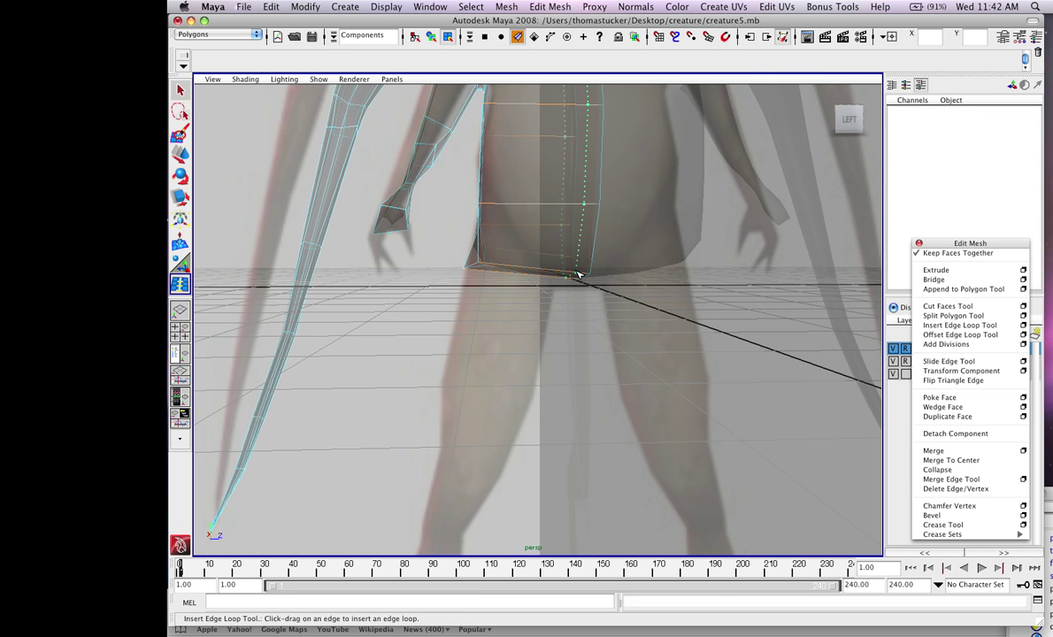
drag(577, 275, 577, 275)
key(q)
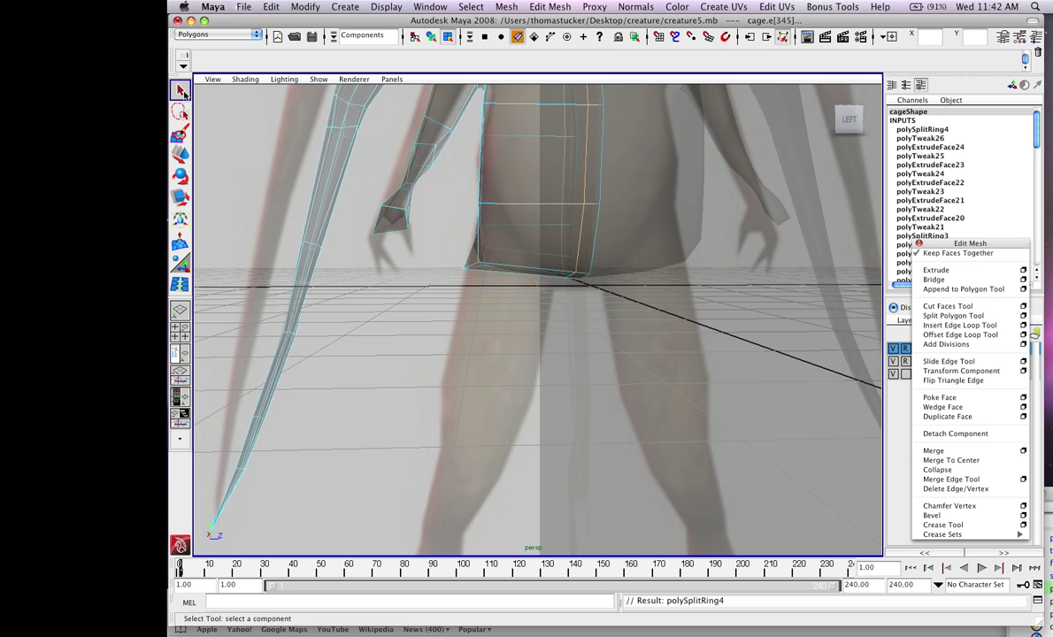
Extrude the two underside hip faces beside the new edge loop downward and slightly outward over the reference thigh in the side view.
alt+drag(381, 248, 409, 227)
right_drag(537, 272, 535, 294)
click(524, 299)
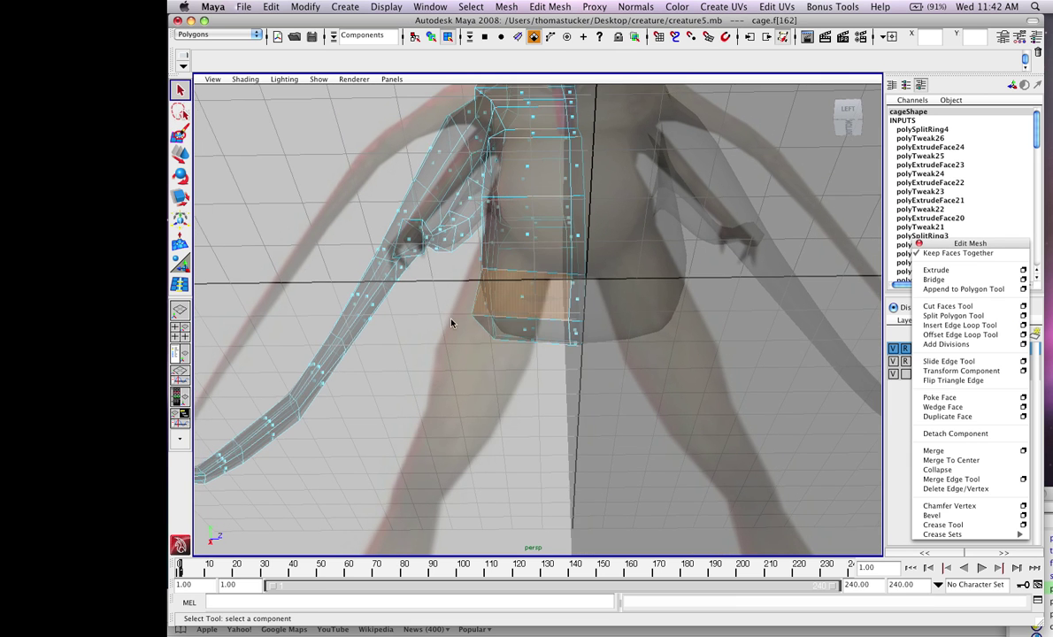
alt+drag(451, 322, 624, 336)
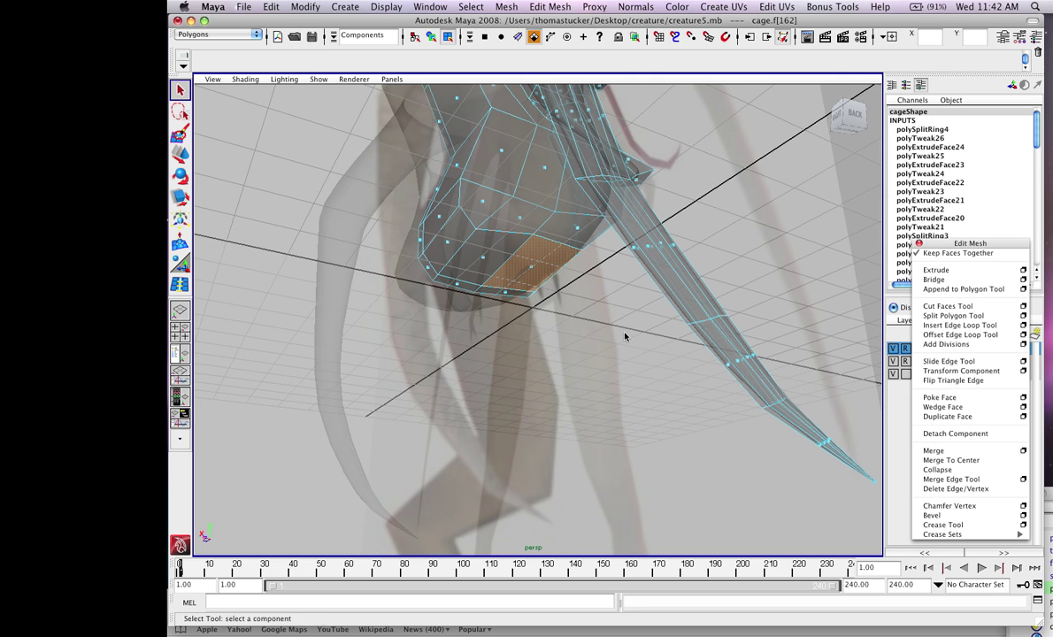
shift+click(482, 260)
alt+drag(482, 260, 476, 305)
key(space)
key(space)
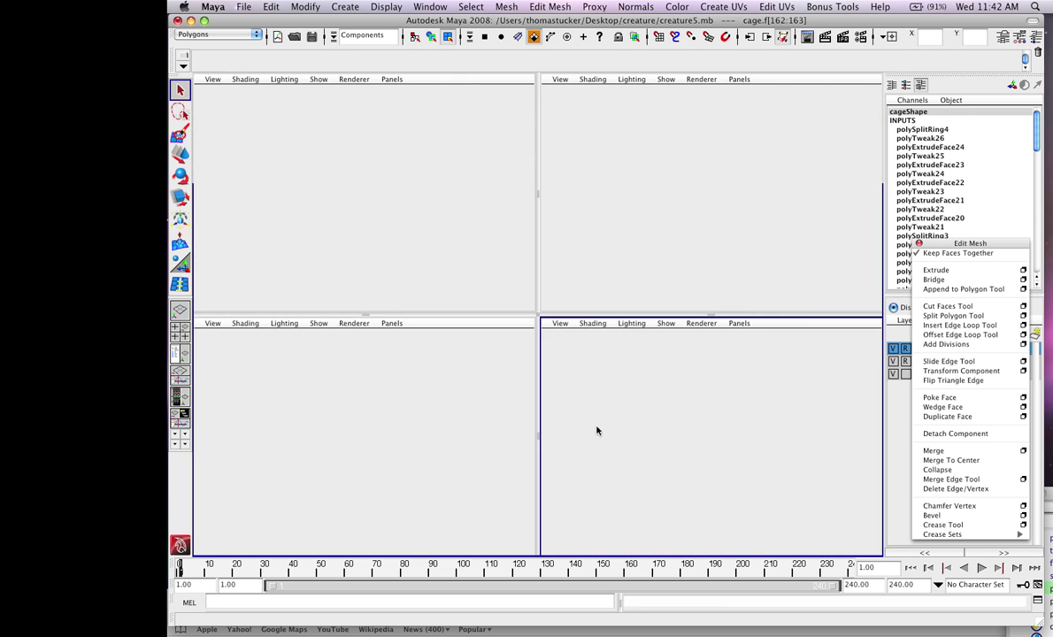
alt+right_drag(524, 390, 588, 345)
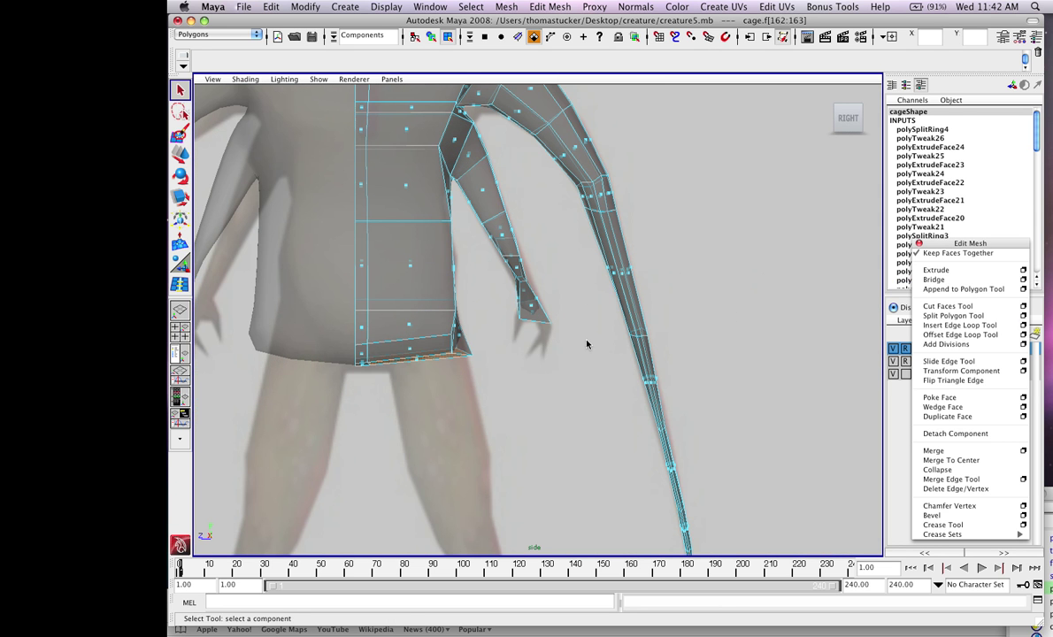
click(936, 270)
drag(421, 402, 425, 446)
alt+right_drag(392, 406, 487, 345)
alt+middle_drag(487, 345, 575, 238)
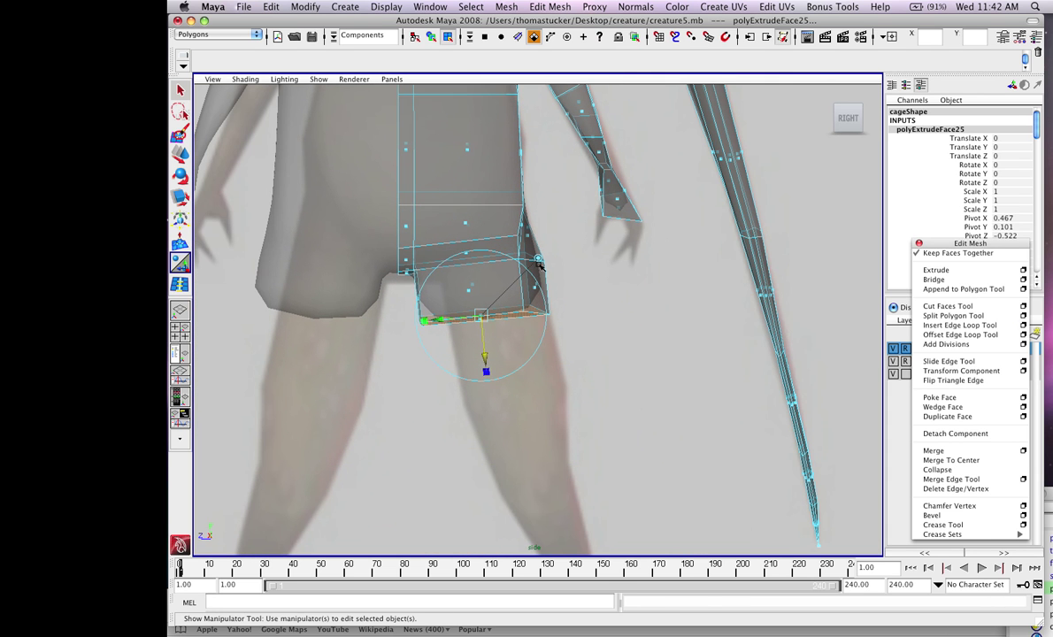
drag(450, 322, 460, 320)
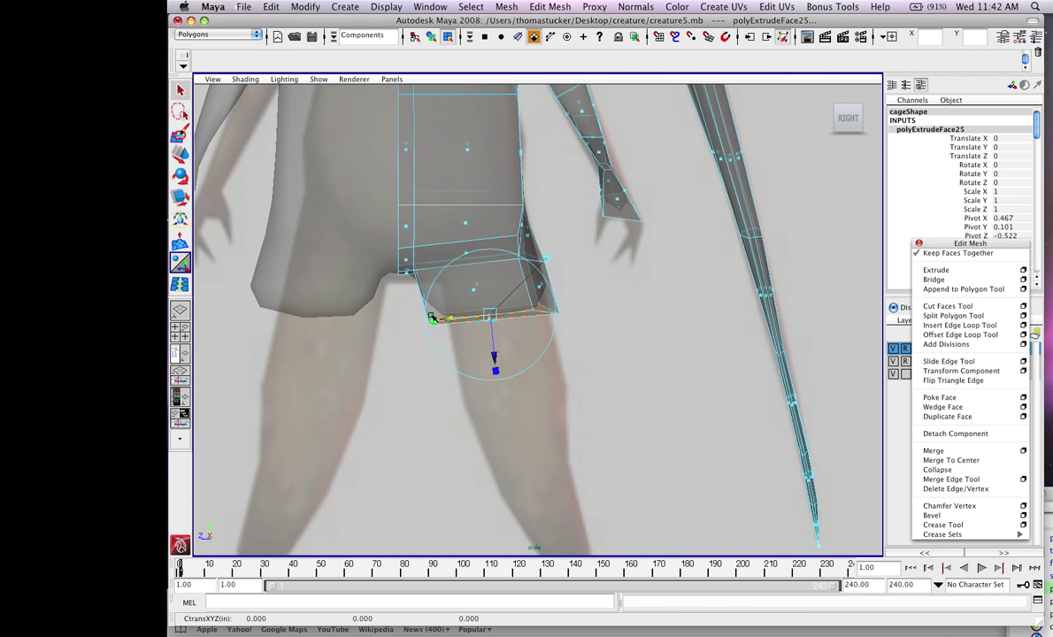
Switch to vertex editing and move the raised vertex near the leg extrusion's outer corner down and outward to its lower edge.
right_click(431, 315)
click(416, 295)
right_drag(412, 221, 365, 228)
alt+right_drag(364, 315, 721, 315)
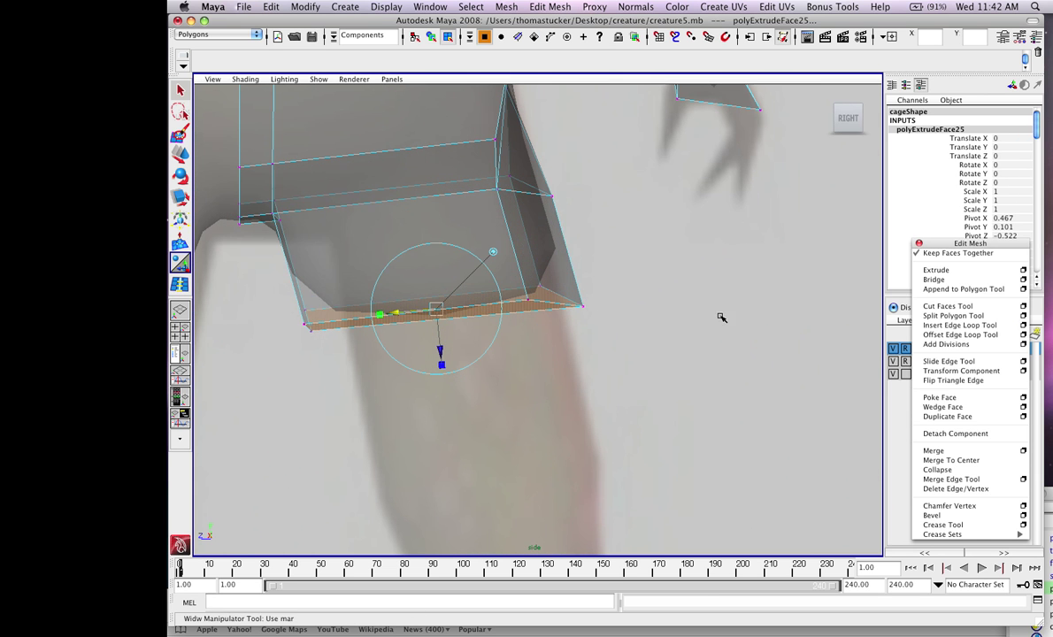
click(492, 267)
drag(492, 267, 550, 322)
key(z)
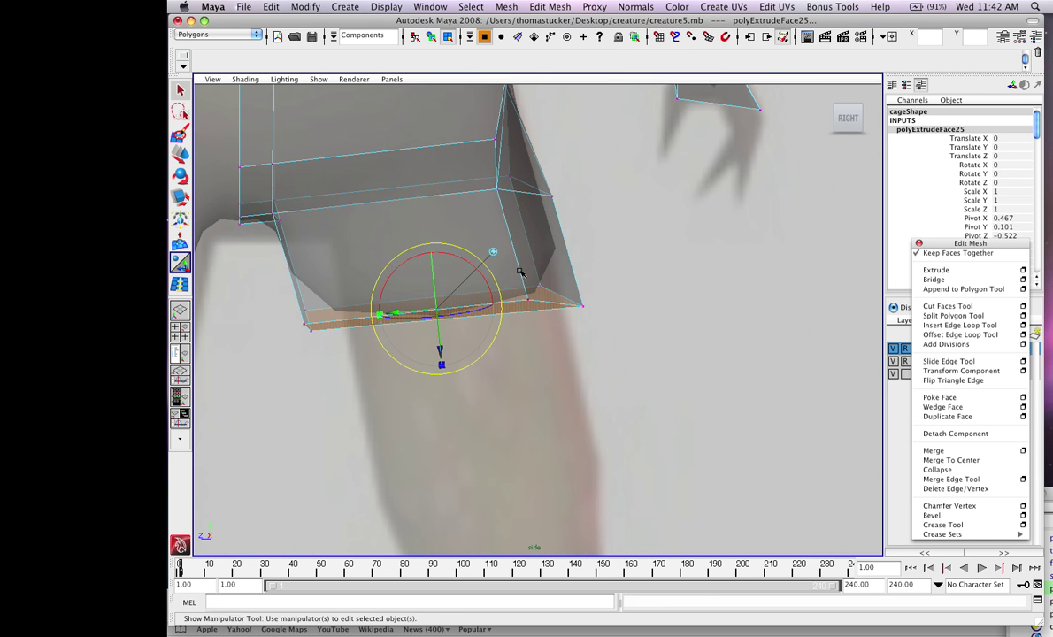
click(663, 292)
drag(574, 286, 619, 338)
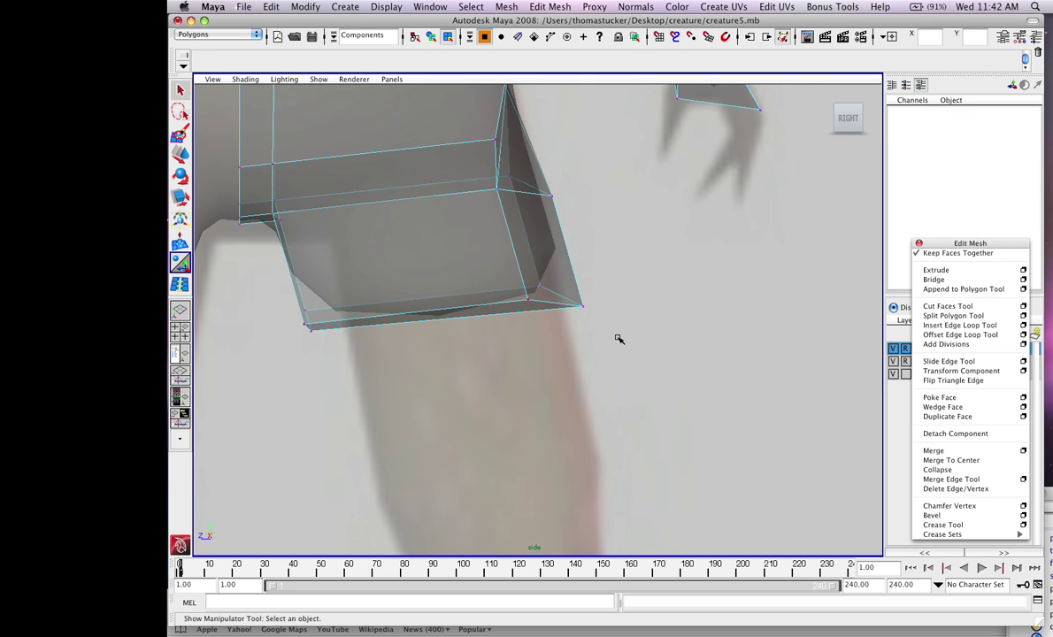
drag(478, 250, 490, 261)
click(534, 293)
key(w)
drag(534, 291, 548, 306)
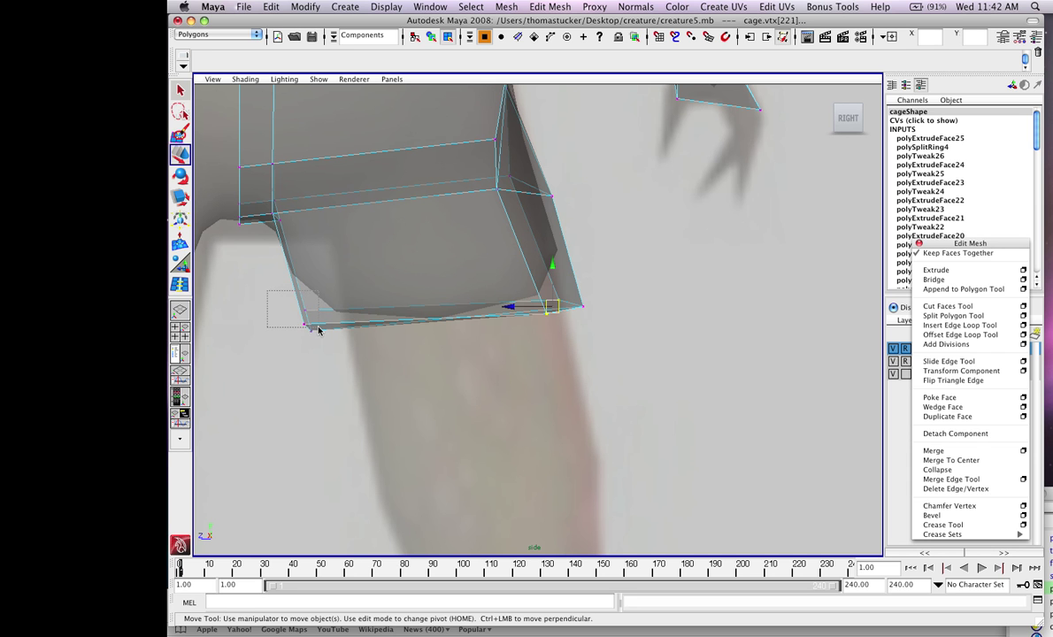
Move the leg extrusion's inner end vertices to the reference thigh's inner contour and adjust the outer end vertices to its outer contour.
drag(318, 329, 371, 322)
drag(283, 311, 328, 343)
drag(313, 331, 370, 316)
scroll(487, 290, down, 2)
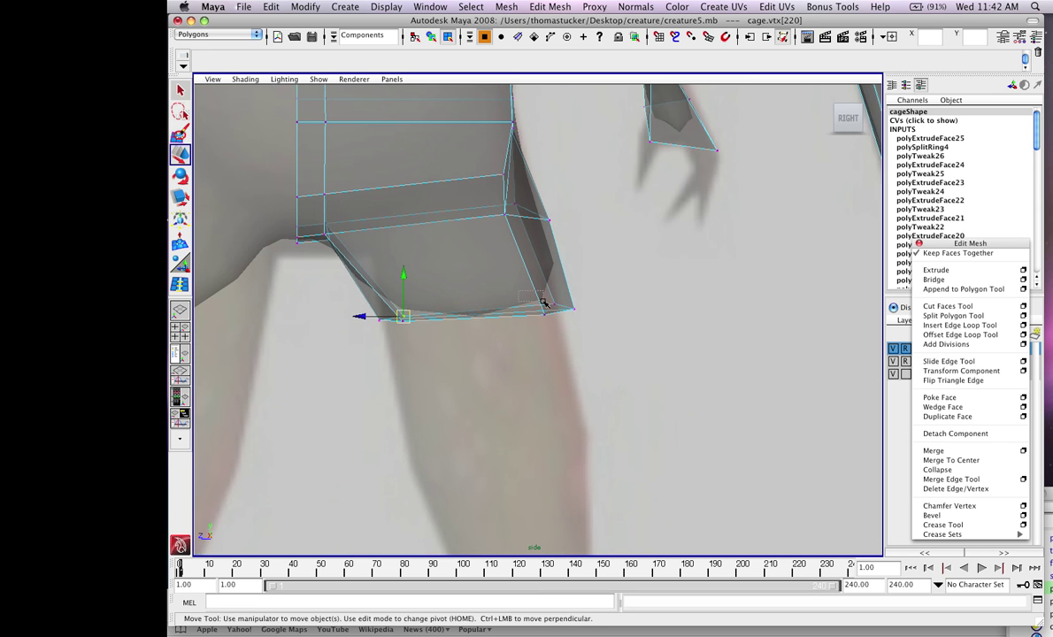
drag(562, 312, 554, 309)
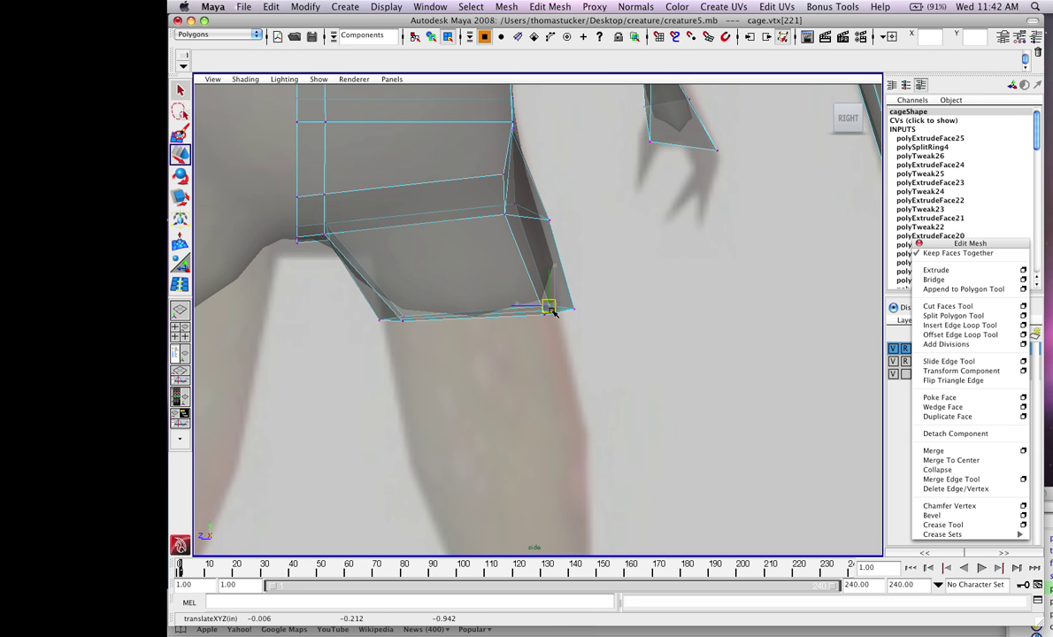
click(564, 312)
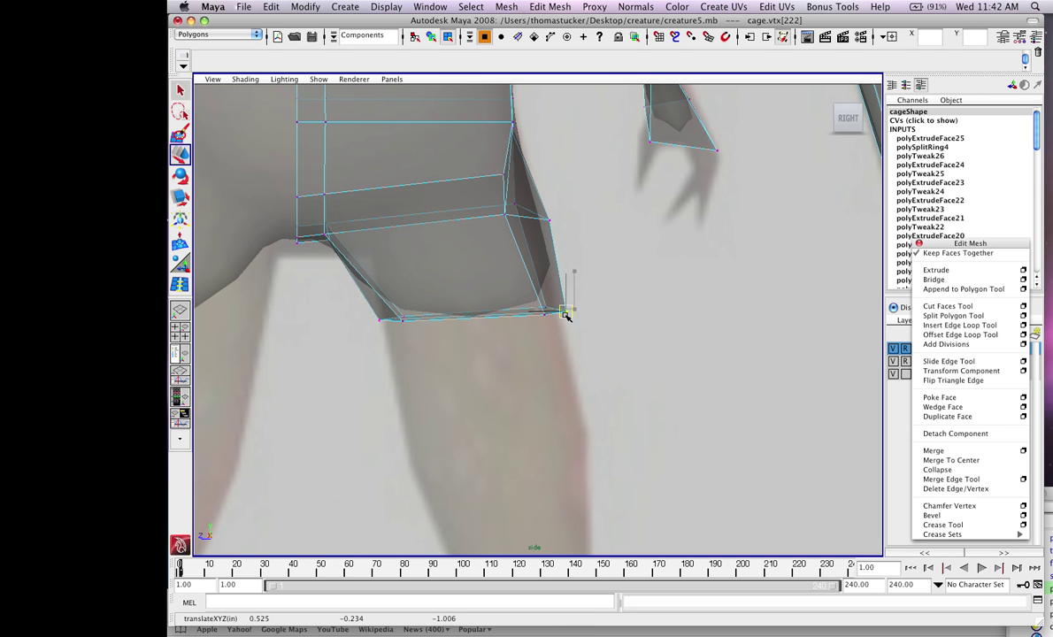
In the front view, reposition the vertex pairs along the leg extrusion's lower edge to follow the reference thigh's width.
key(space)
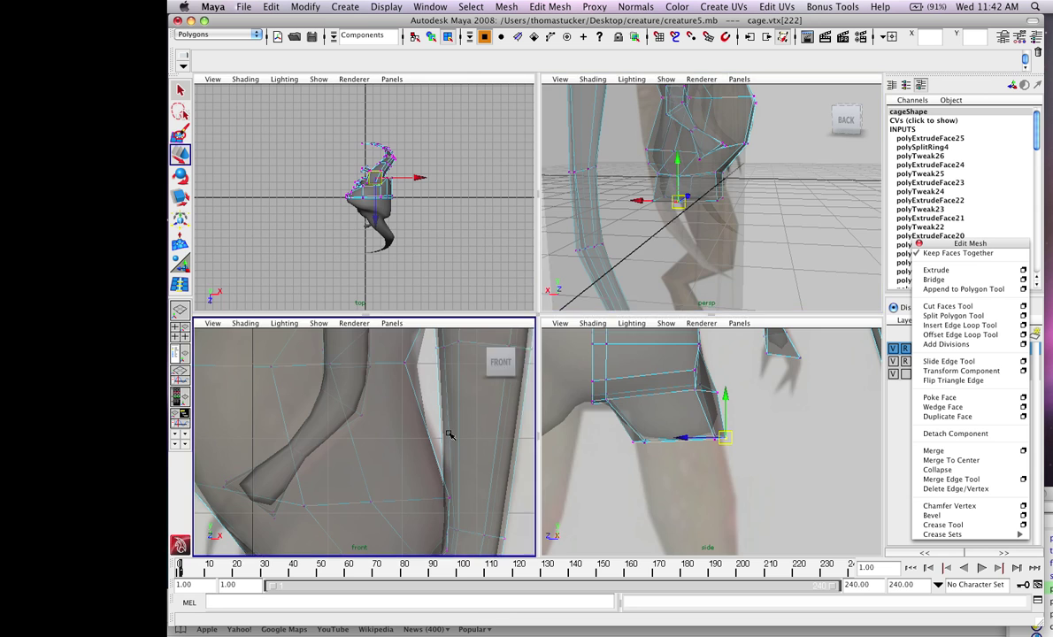
key(space)
alt+right_drag(482, 460, 474, 407)
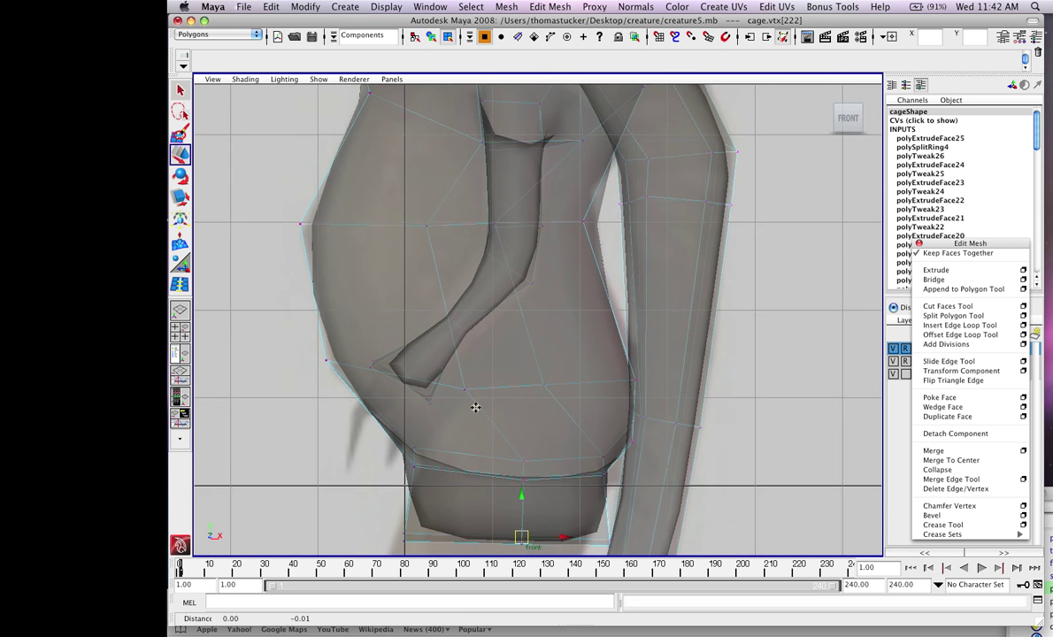
alt+middle_drag(474, 407, 413, 172)
alt+right_drag(401, 267, 411, 268)
scroll(410, 268, up, 1)
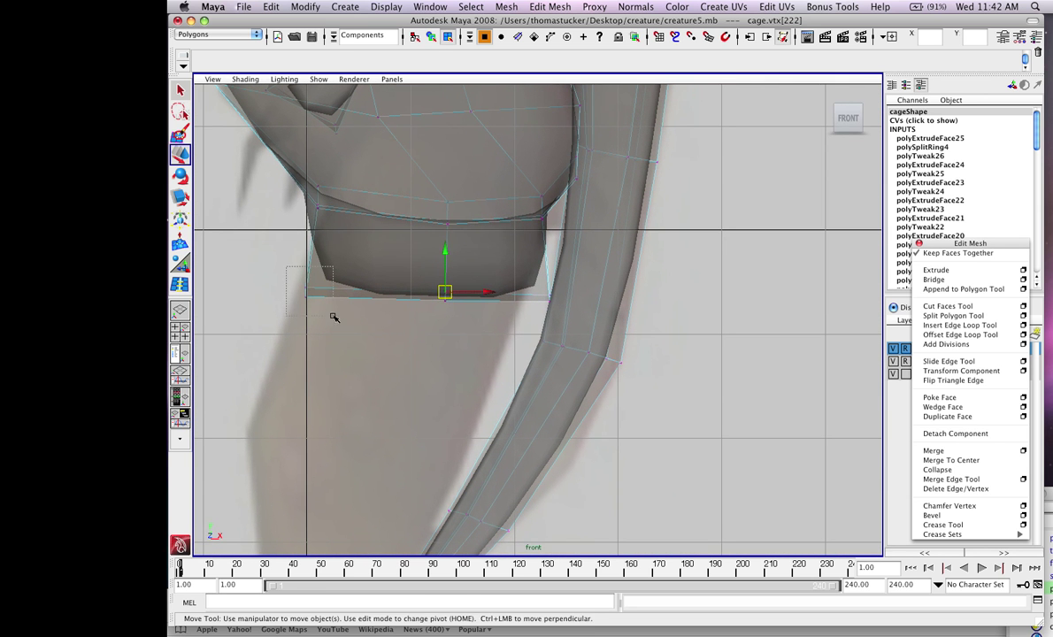
drag(334, 317, 334, 317)
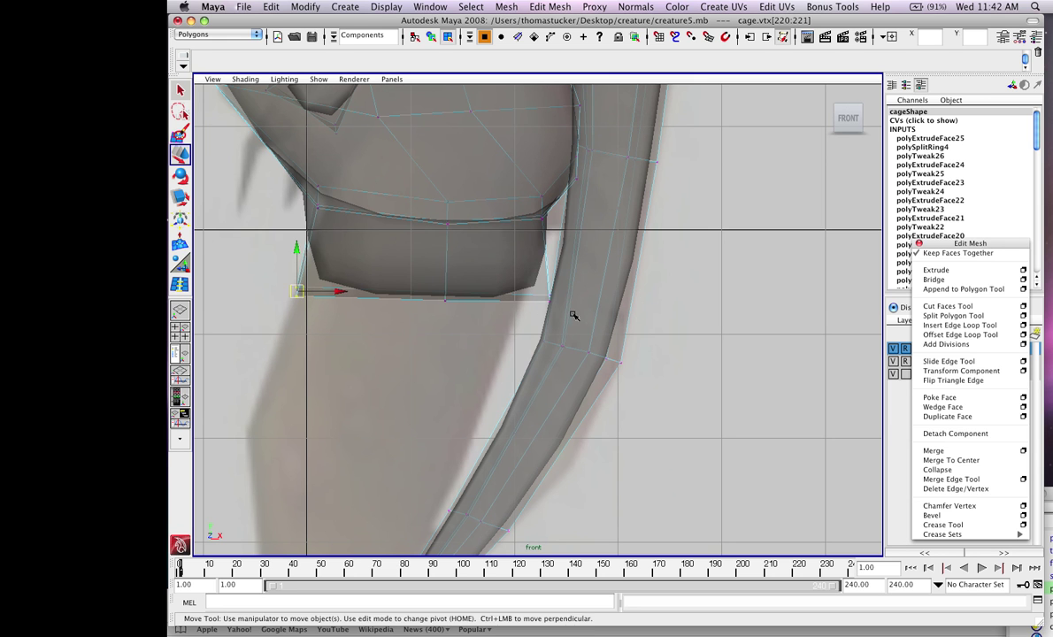
drag(574, 315, 536, 285)
drag(550, 299, 525, 308)
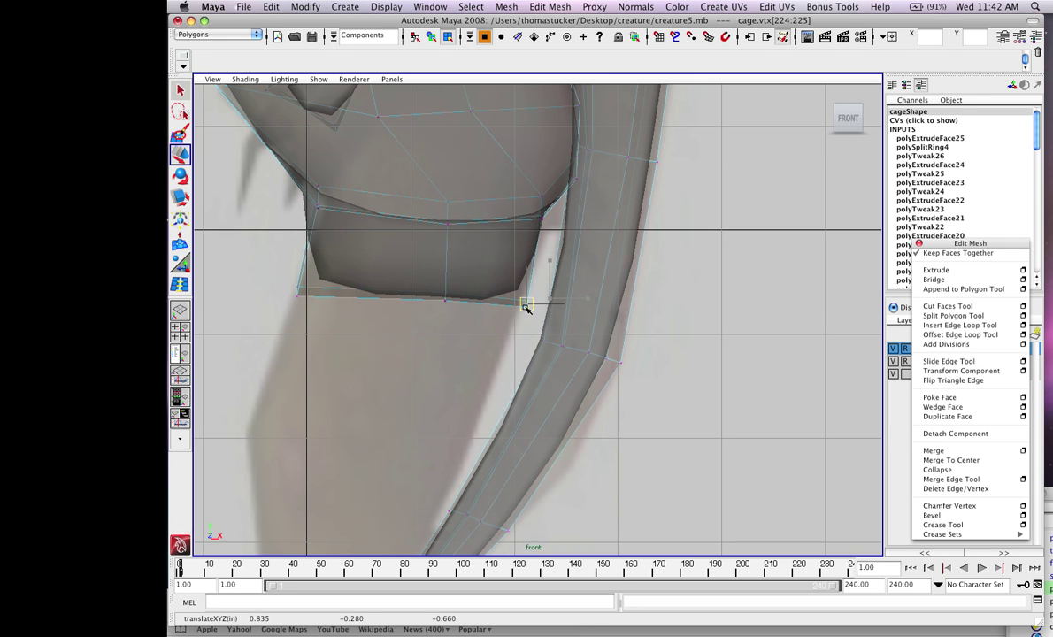
drag(431, 278, 433, 303)
click(432, 303)
alt+right_drag(433, 303, 395, 318)
right_click(390, 296)
key(space)
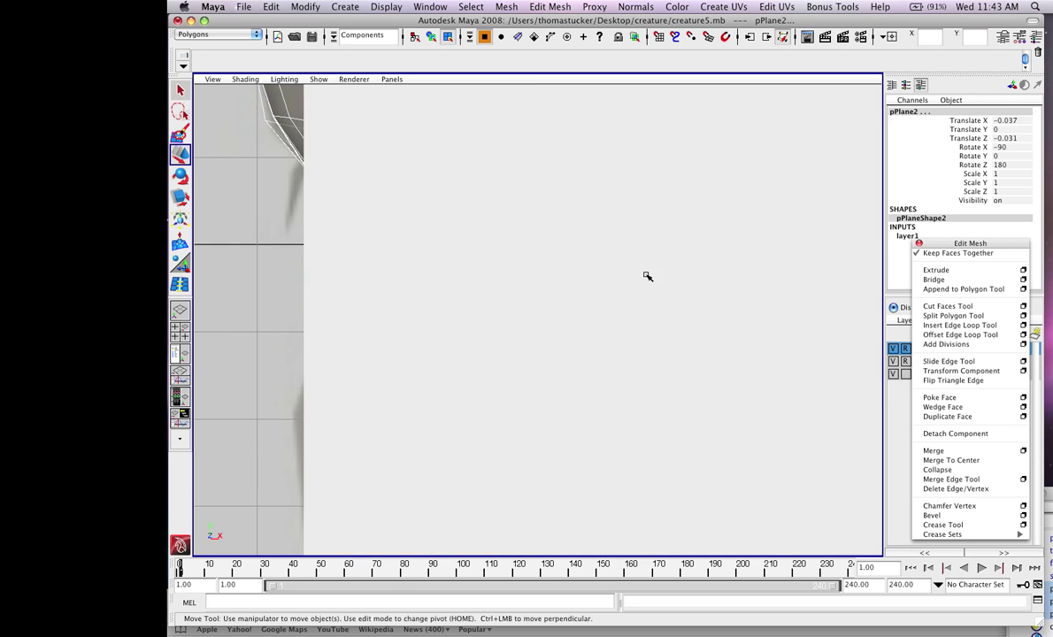
key(space)
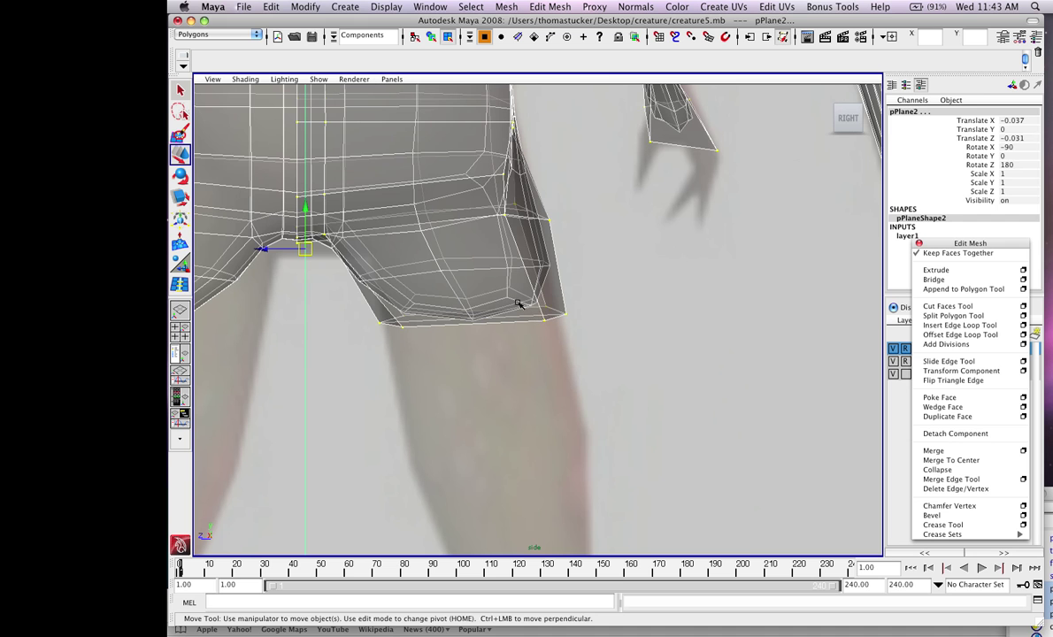
key(F8)
Extrude the two bottom faces of the leg down the thigh and shift them to the thigh's reference outline in the front view.
right_drag(561, 309, 566, 336)
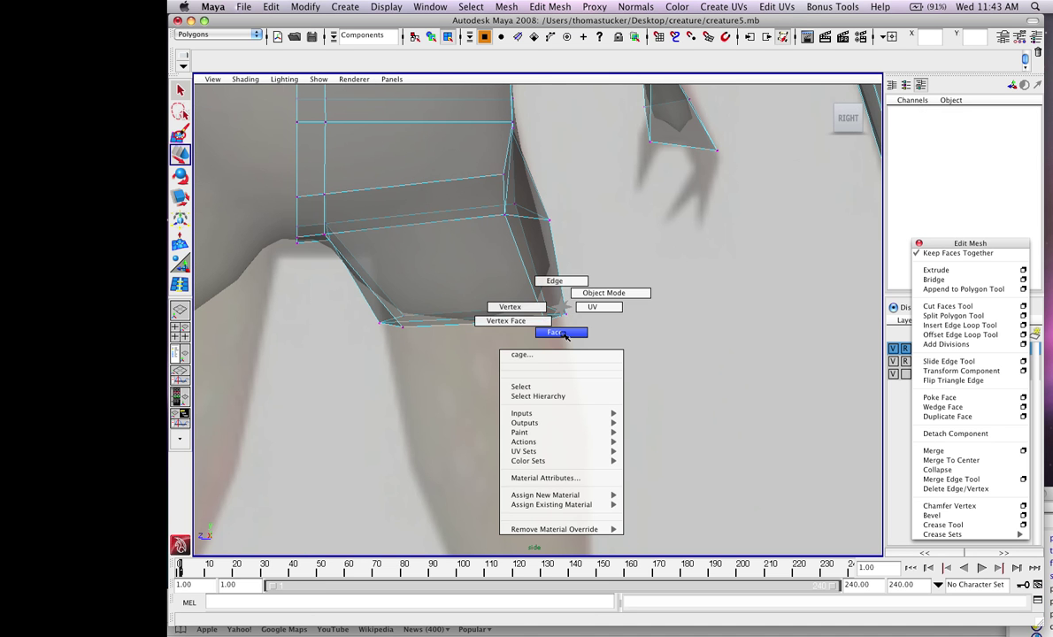
drag(426, 277, 496, 341)
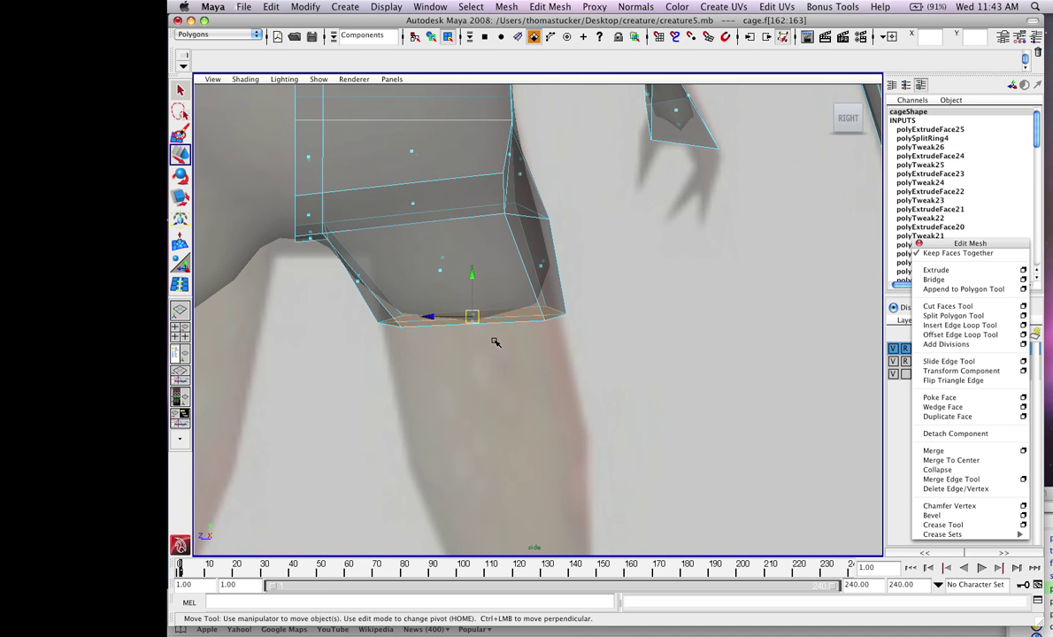
key(space)
key(space)
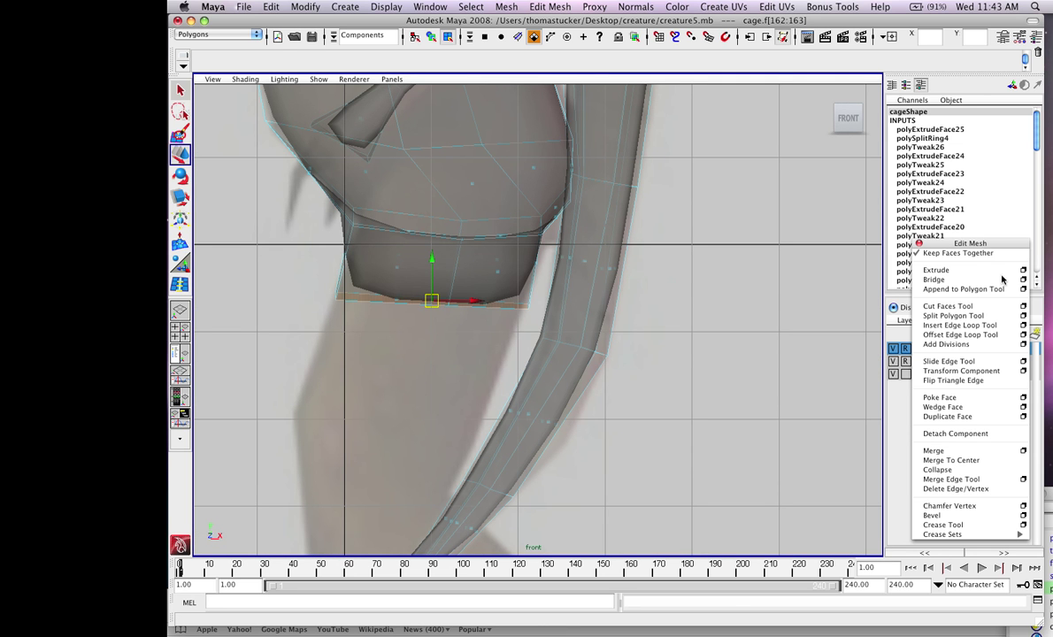
click(962, 271)
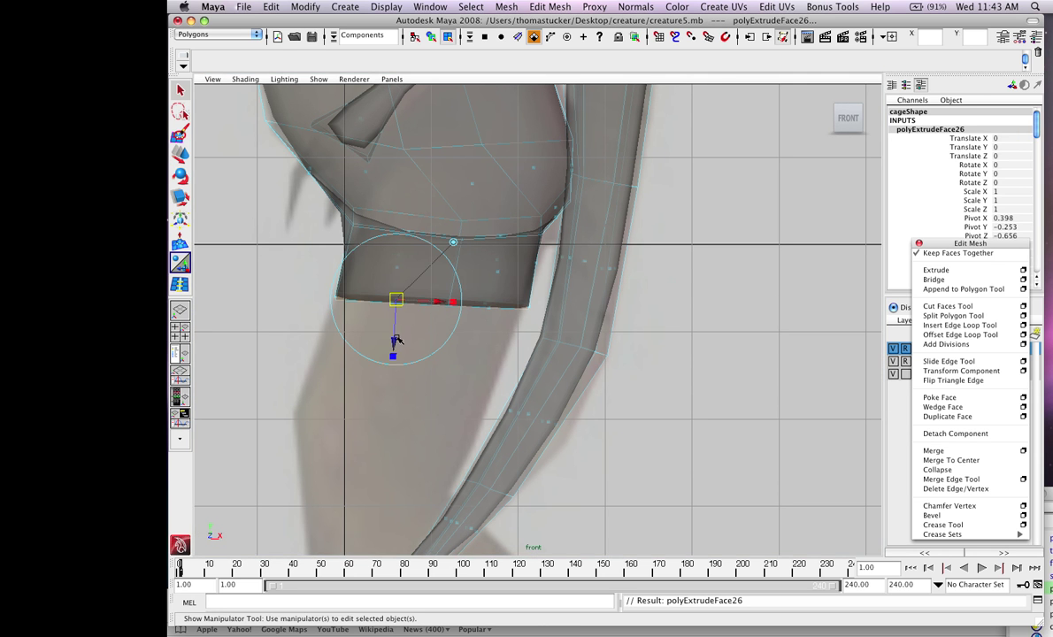
drag(396, 340, 389, 433)
alt+middle_drag(473, 373, 559, 196)
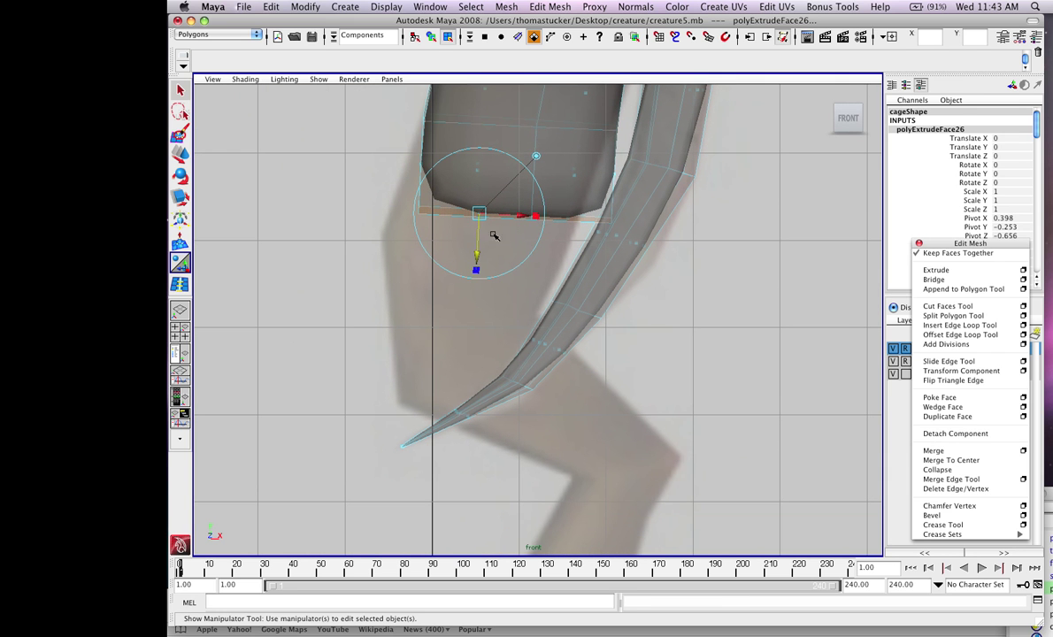
drag(484, 216, 449, 227)
Extrude the leg's bottom faces further down the thigh and fit the vertices of both lower rows to the reference outline in the front view.
key(g)
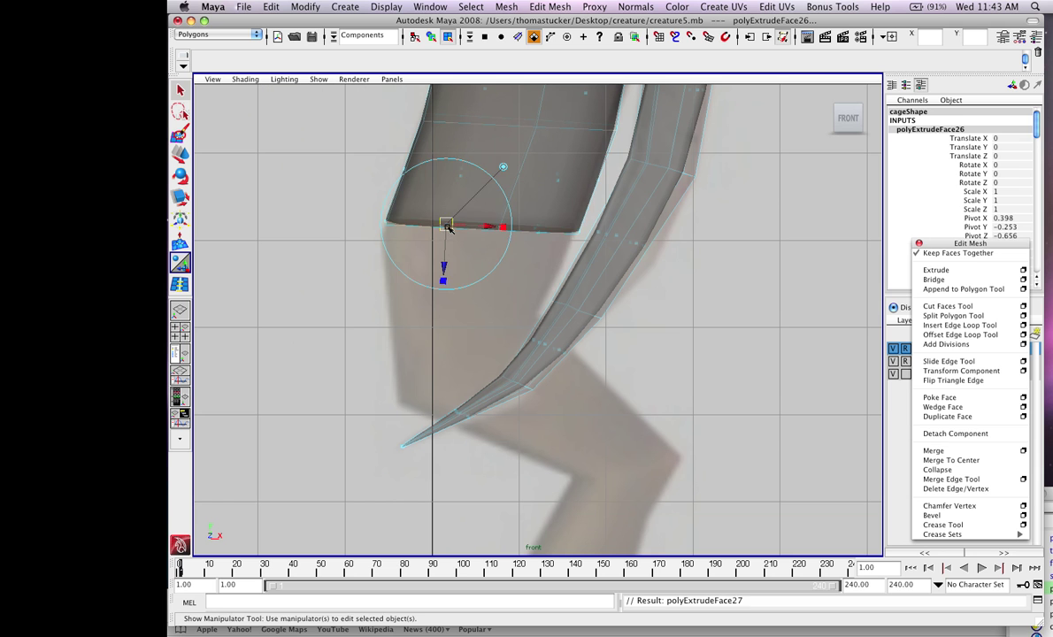
drag(442, 274, 438, 358)
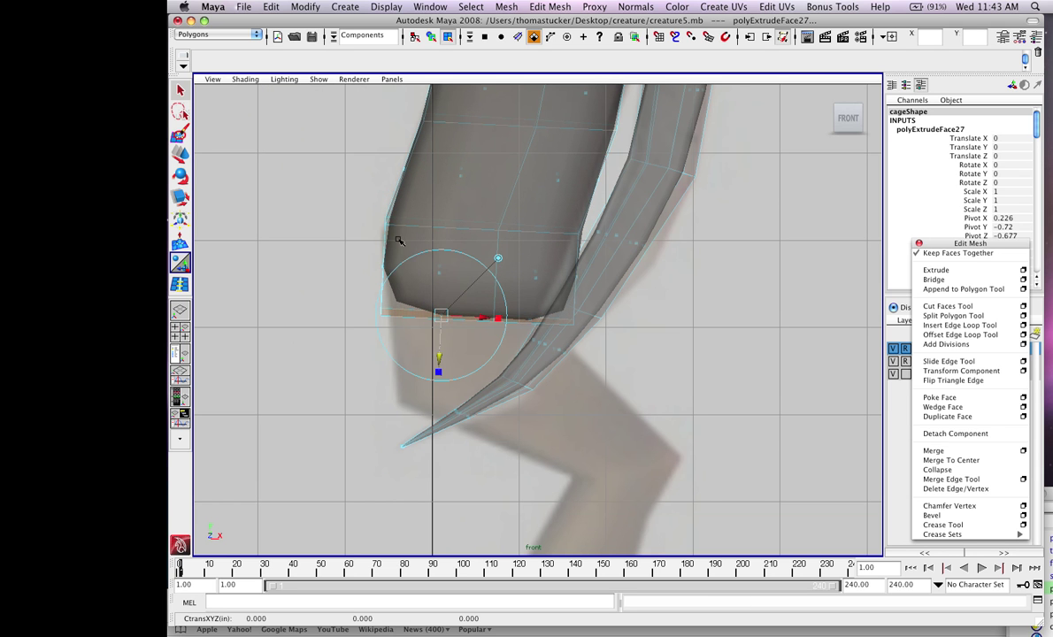
right_drag(371, 209, 309, 196)
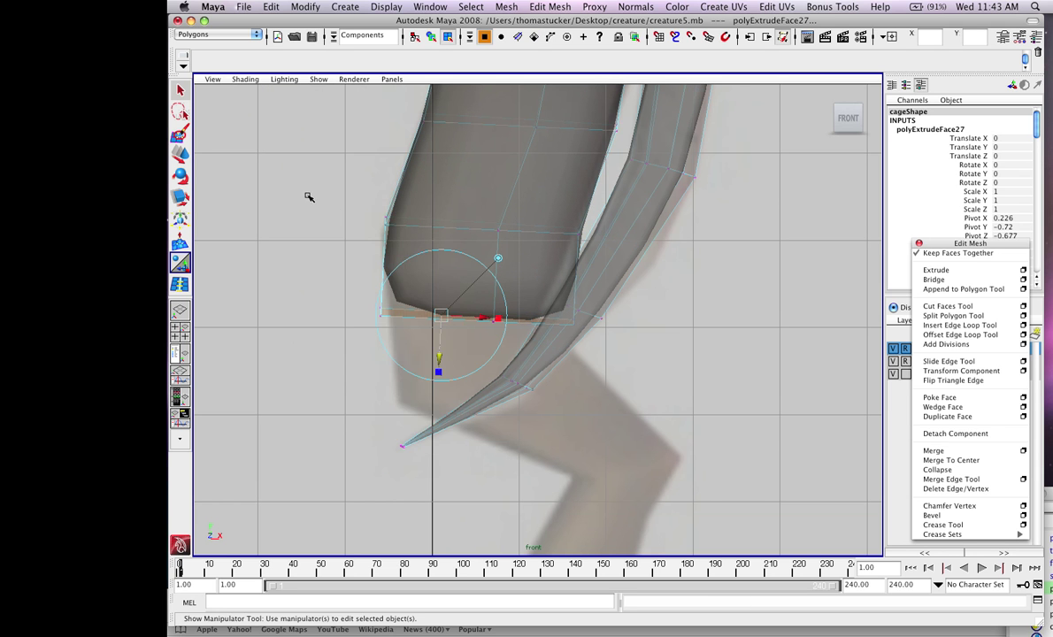
drag(426, 237, 384, 223)
key(w)
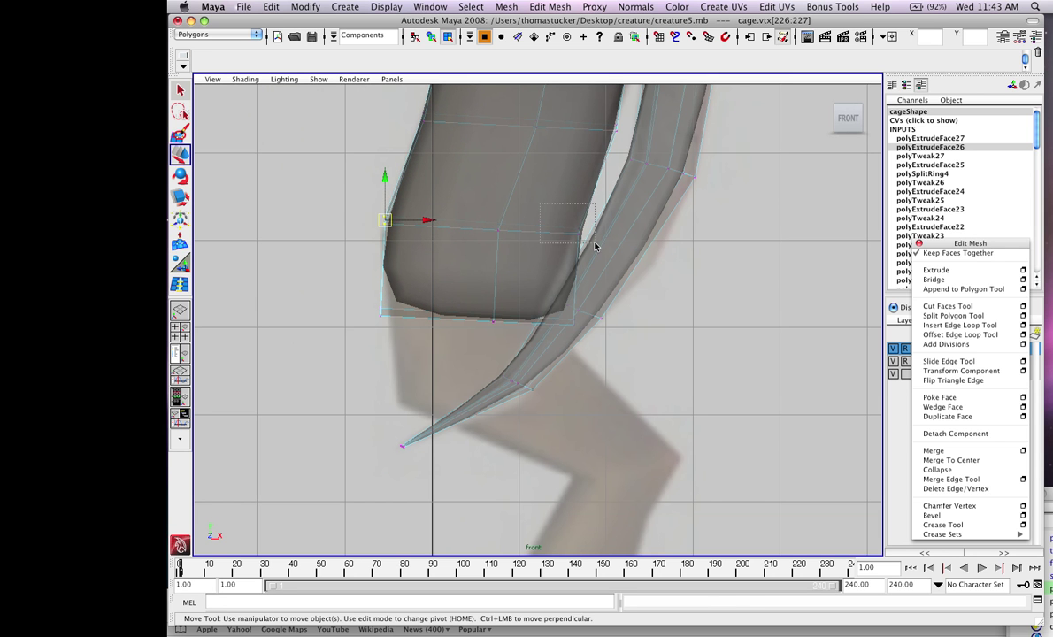
mouse_move(569, 224)
mouse_down()
mouse_move(585, 235)
mouse_move(548, 233)
mouse_move(572, 237)
mouse_up()
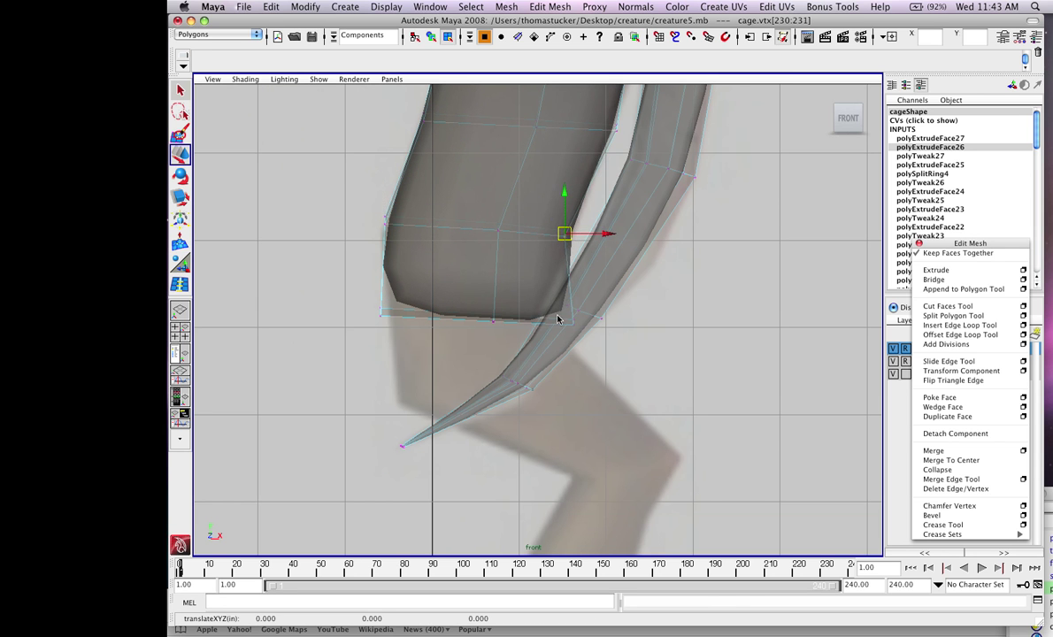
mouse_move(558, 308)
mouse_down()
mouse_move(577, 326)
mouse_move(530, 322)
mouse_move(541, 312)
mouse_up()
mouse_move(478, 301)
mouse_down()
mouse_move(502, 334)
mouse_move(494, 309)
mouse_up()
drag(359, 294, 390, 320)
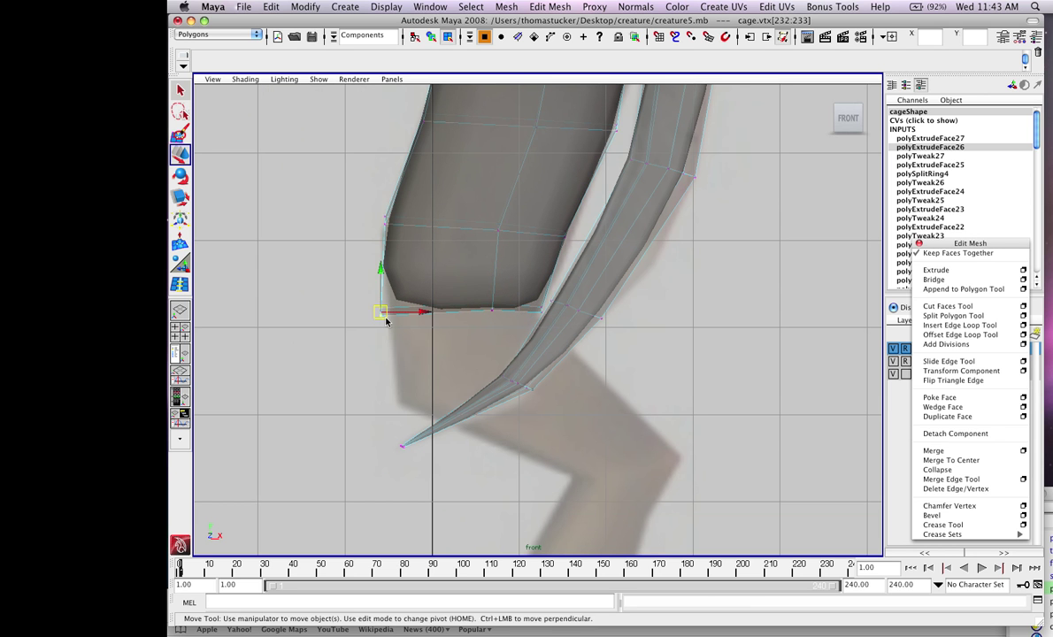
In the side view, shift the leg's second-lowest vertex row and narrow and shift the bottom row to match the reference leg.
key(space)
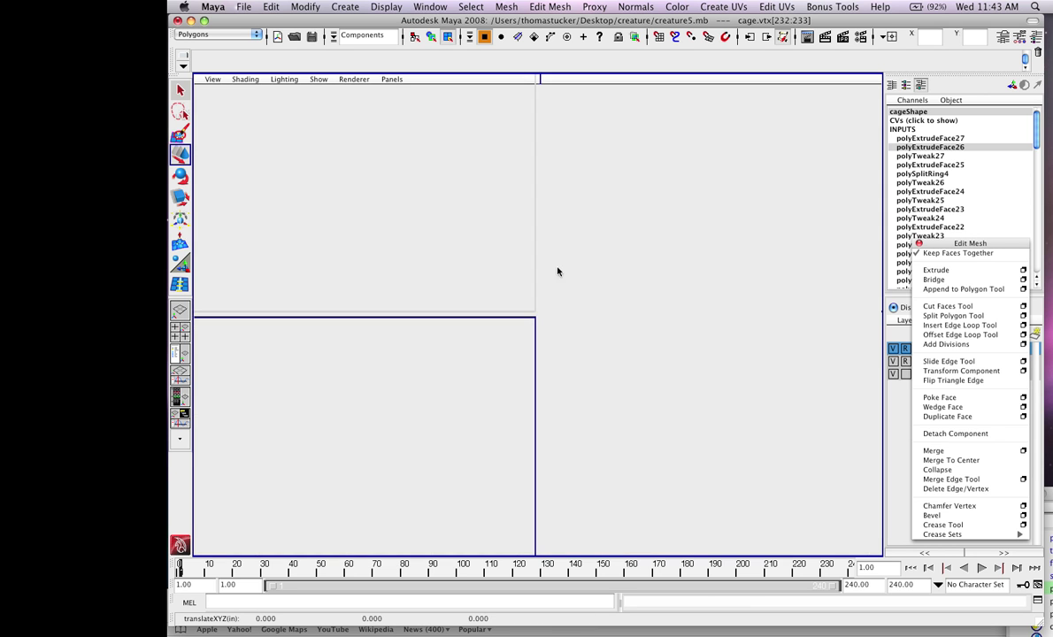
key(space)
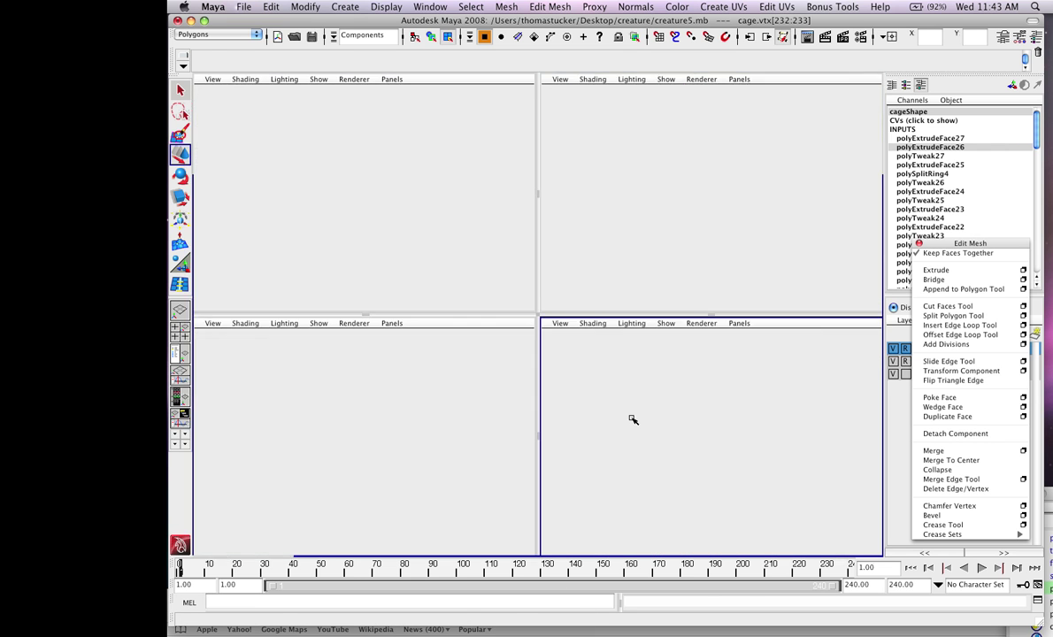
drag(396, 252, 614, 276)
drag(430, 252, 463, 250)
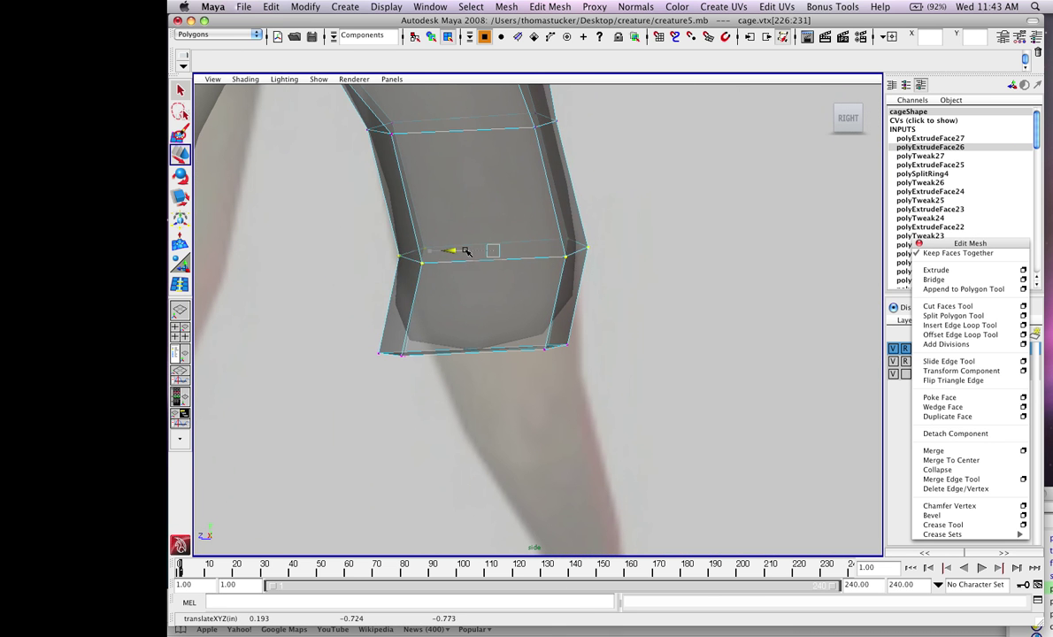
drag(315, 301, 616, 394)
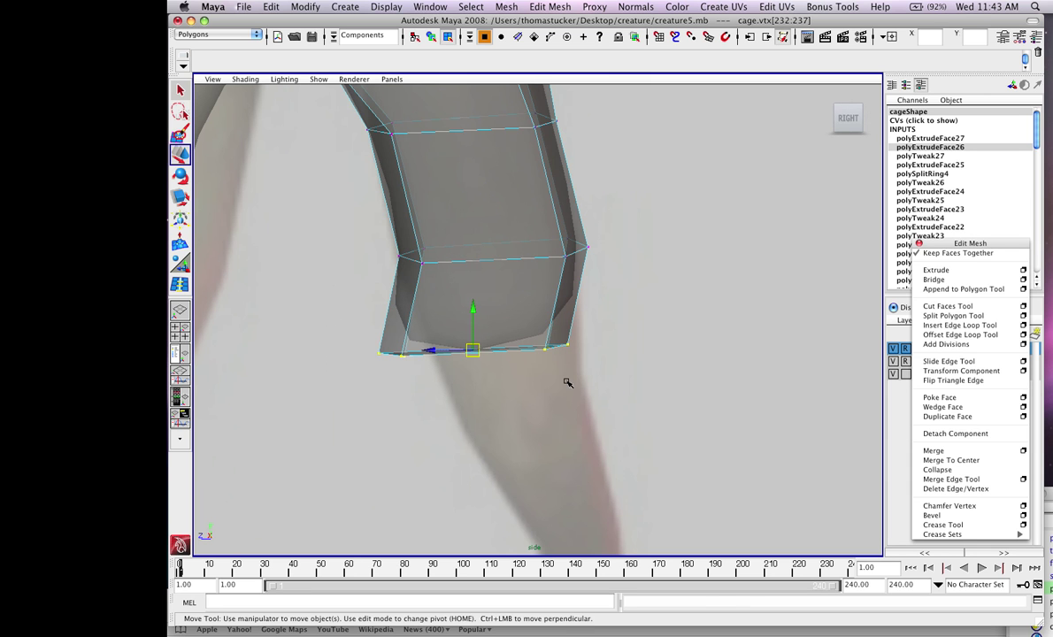
key(r)
drag(413, 353, 437, 350)
key(w)
key(r)
Select the two faces at the leg's bottom end and extrude them down toward the knee in the front view.
right_drag(492, 340, 440, 376)
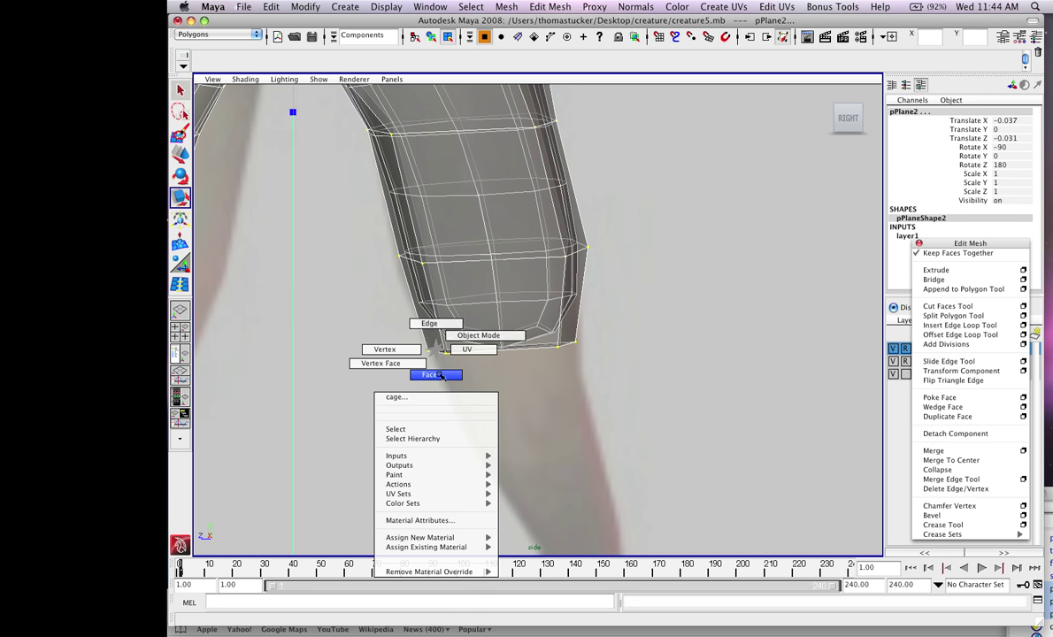
right_drag(505, 362, 499, 351)
drag(487, 337, 533, 381)
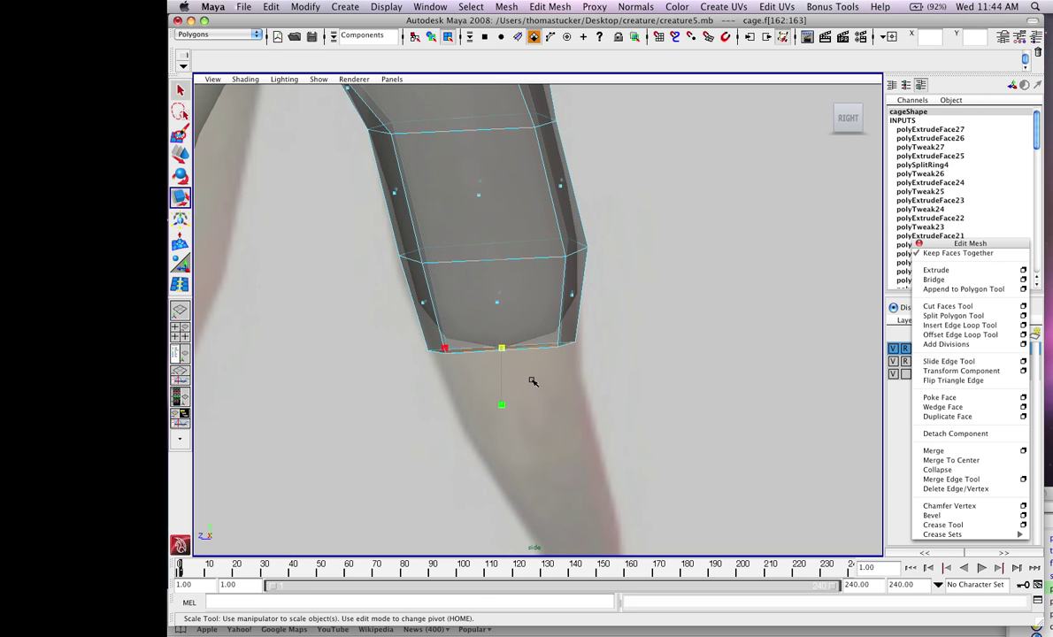
key(space)
key(space)
key(space)
key(space)
alt+drag(591, 387, 535, 416)
key(space)
key(space)
key(space)
key(space)
alt+middle_drag(437, 413, 387, 302)
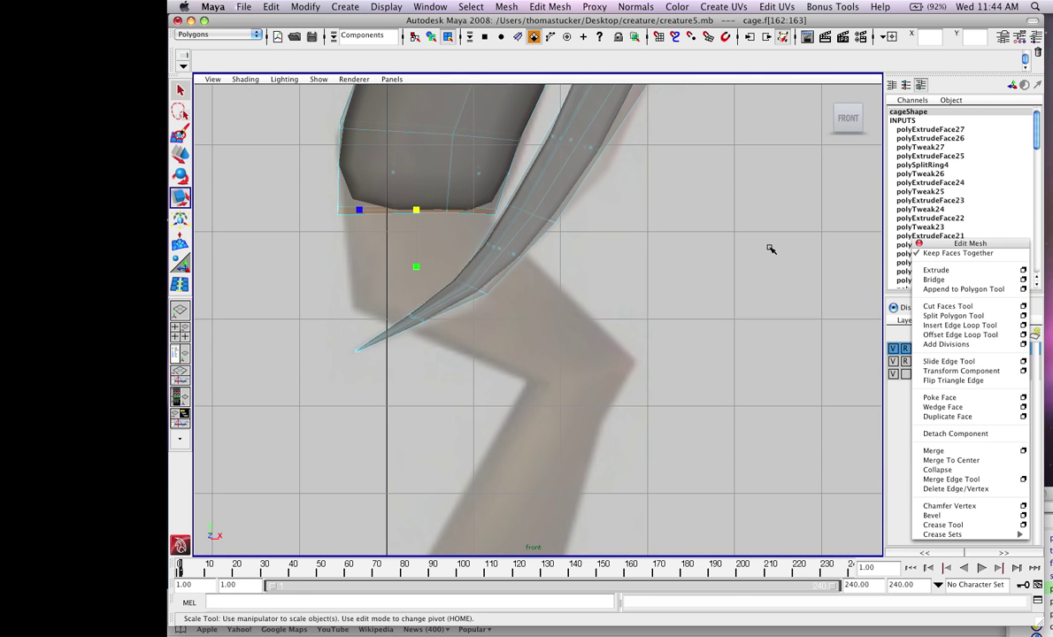
click(935, 270)
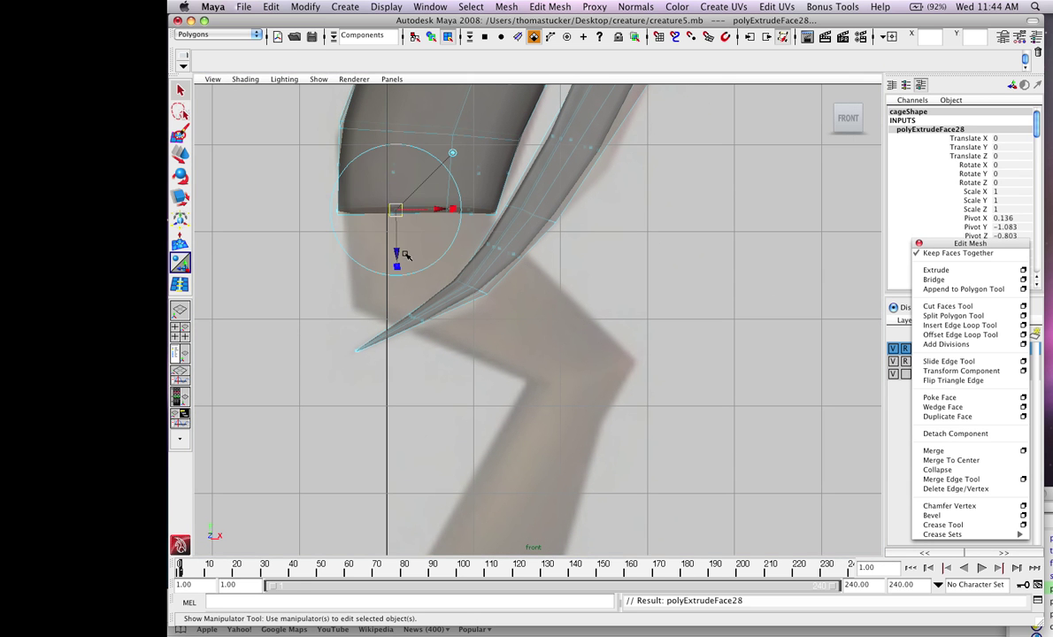
drag(405, 255, 400, 312)
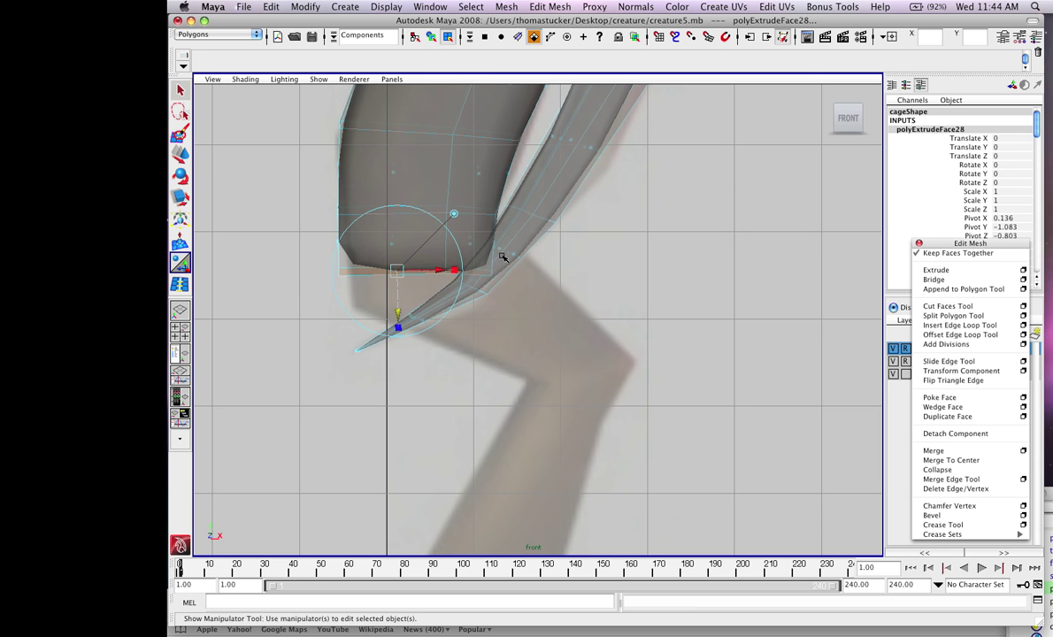
Rotate the extruded end faces to slant toward the knee bend and nudge them onto the reference outline.
drag(462, 252, 449, 215)
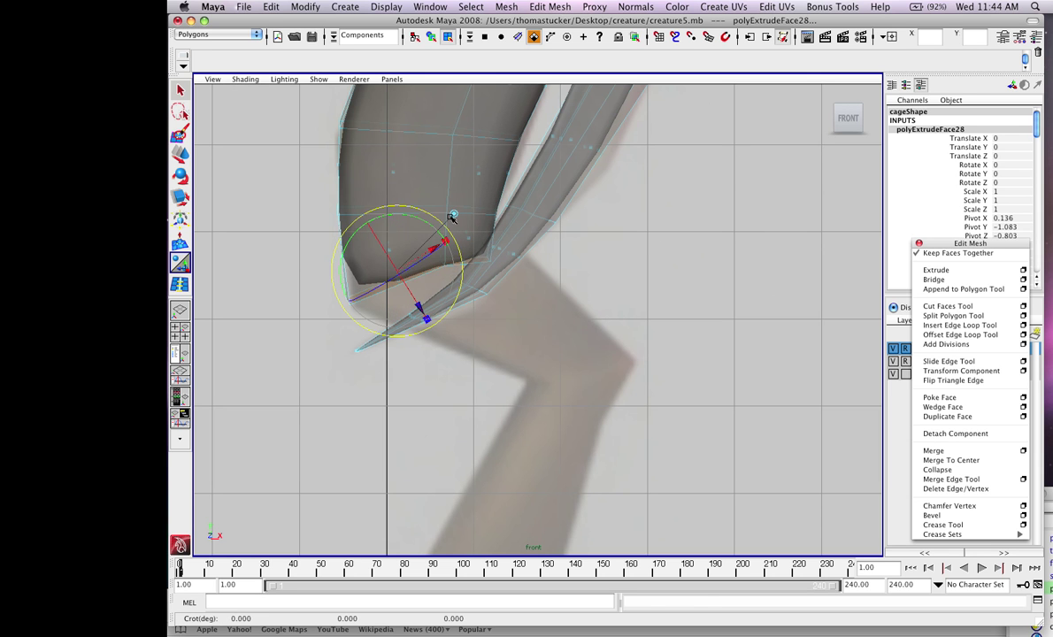
key(super+z)
key(e)
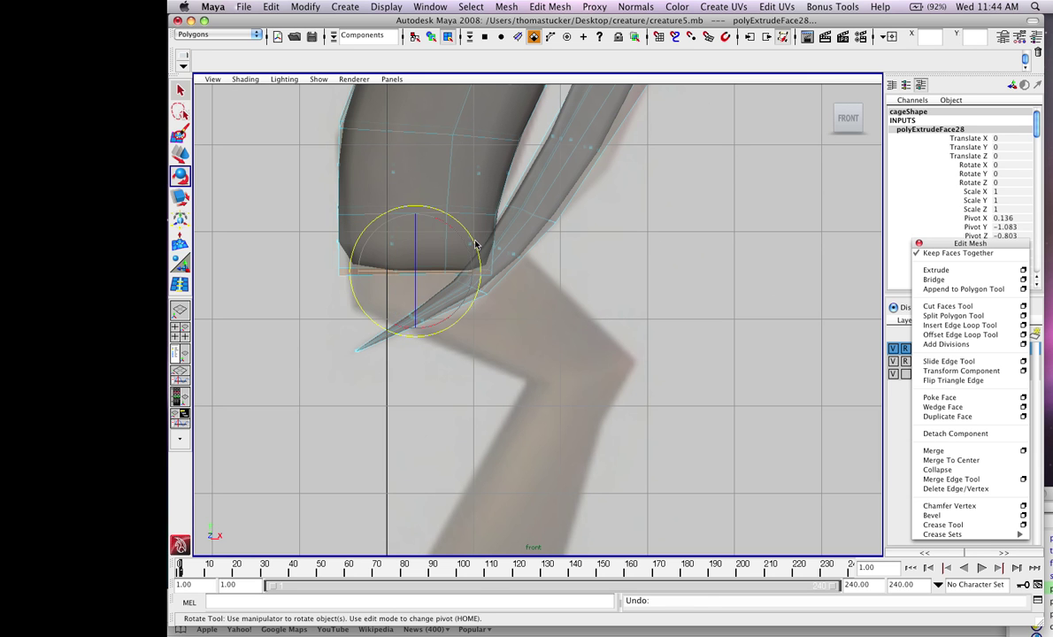
drag(475, 244, 453, 215)
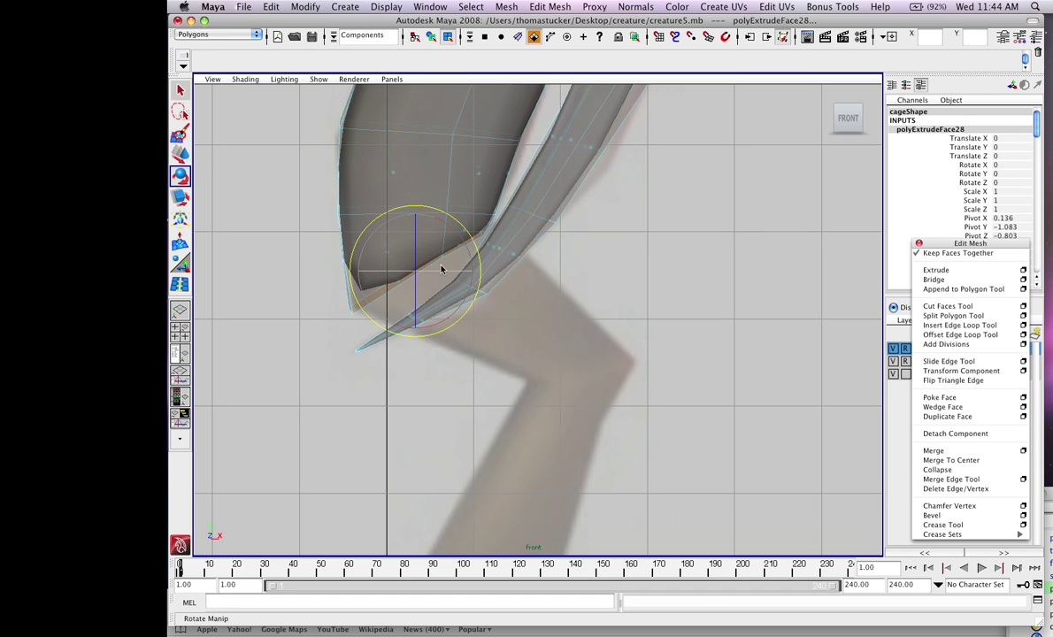
key(w)
drag(416, 272, 424, 275)
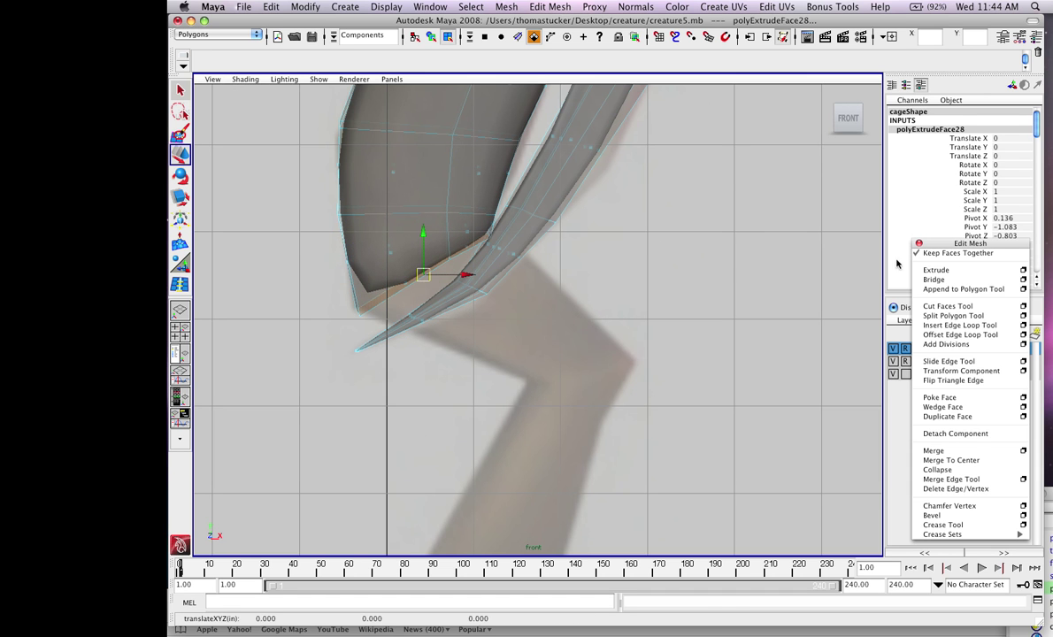
Extrude the slanted end faces again toward the knee, then move and rotate them along the reference's bend.
click(935, 270)
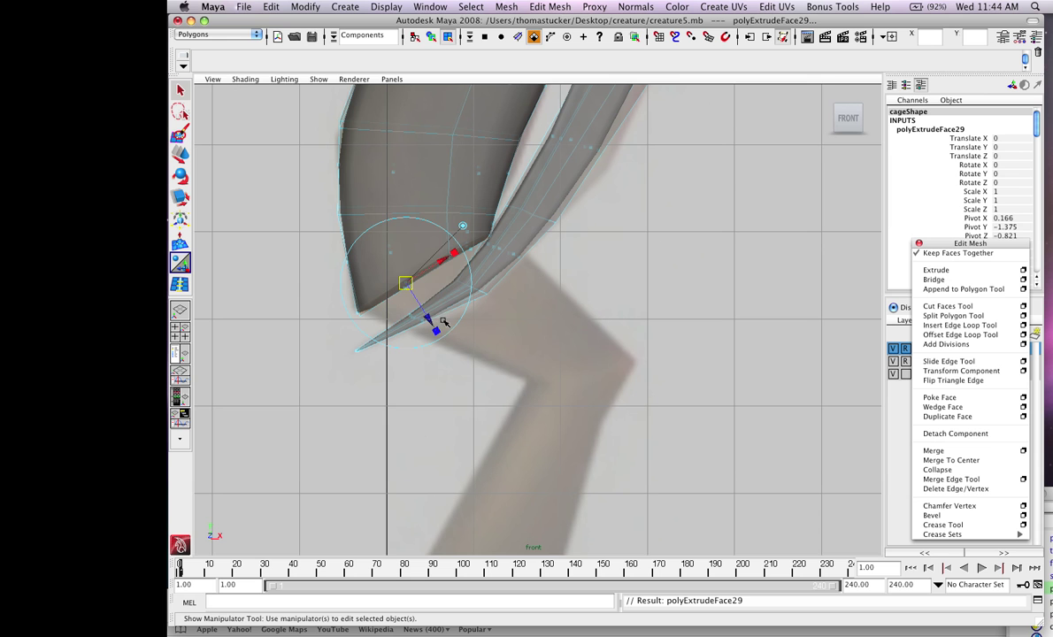
drag(427, 319, 482, 380)
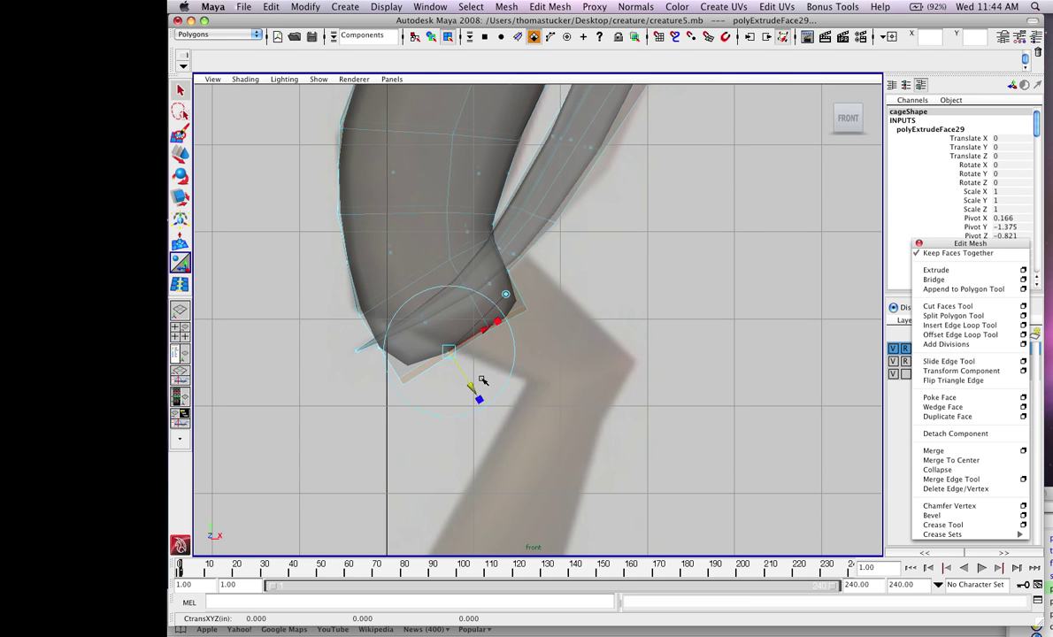
key(w)
drag(468, 347, 510, 329)
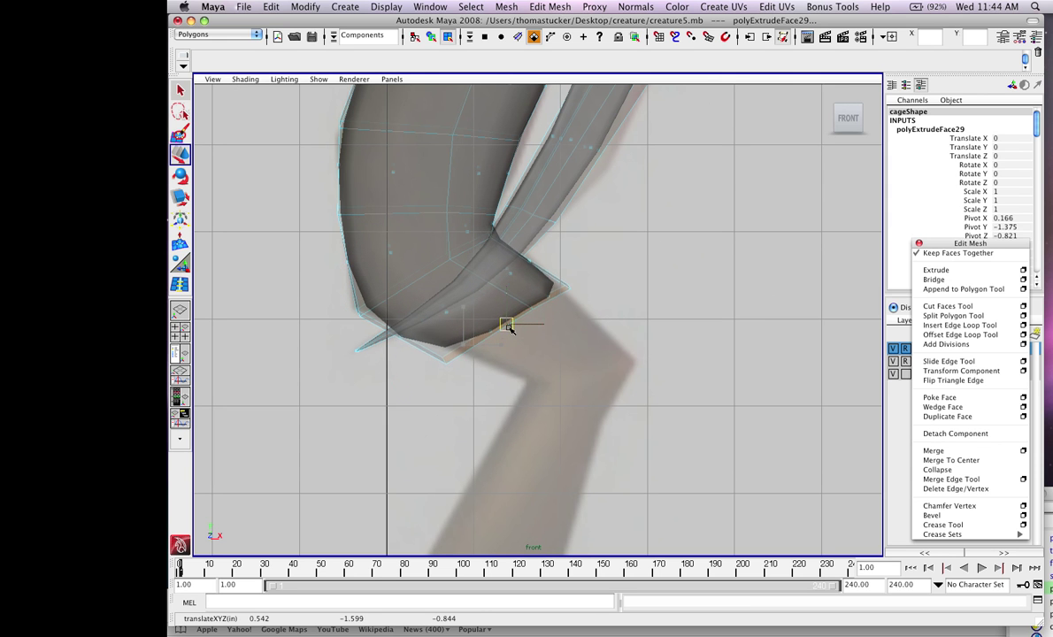
key(e)
drag(574, 336, 574, 320)
scroll(574, 321, down, 1)
click(490, 304)
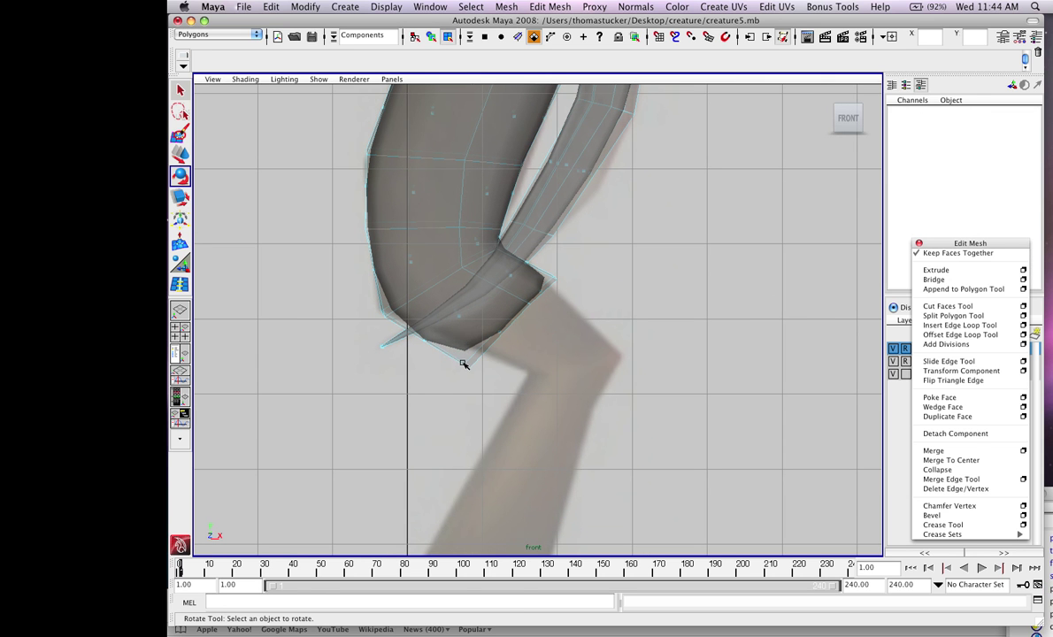
Switch to vertex editing and adjust the new extrusion's end vertices to the reference knee outline in the front view.
right_drag(463, 364, 380, 334)
drag(400, 326, 487, 358)
key(w)
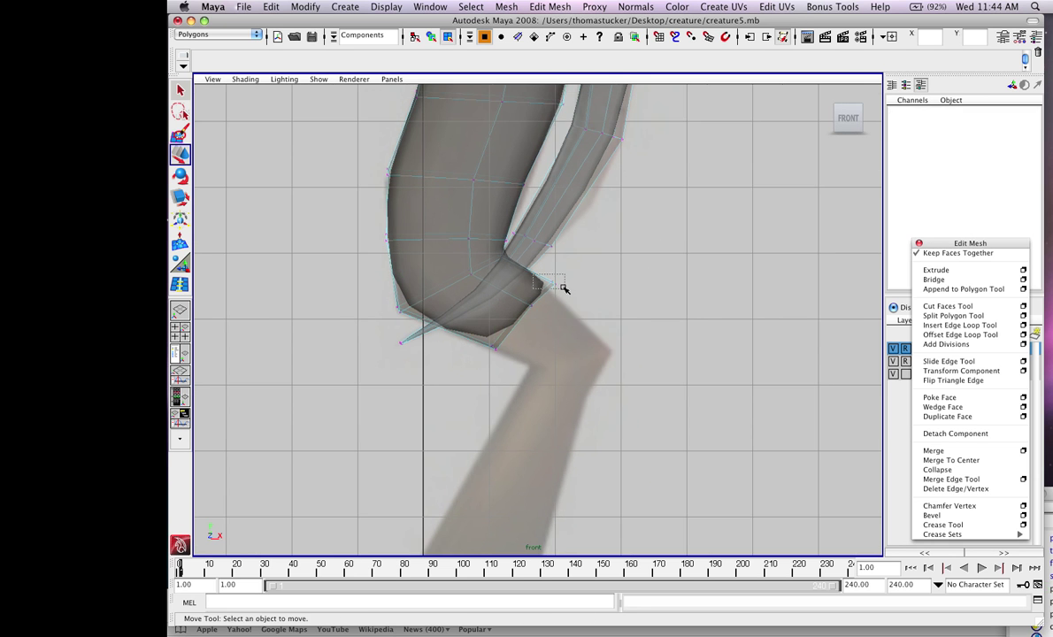
drag(564, 288, 523, 322)
drag(535, 271, 565, 294)
drag(548, 287, 541, 288)
In the side view, select all the extrusion's end vertices, scale them narrower in depth and move them over the reference lower leg.
key(space)
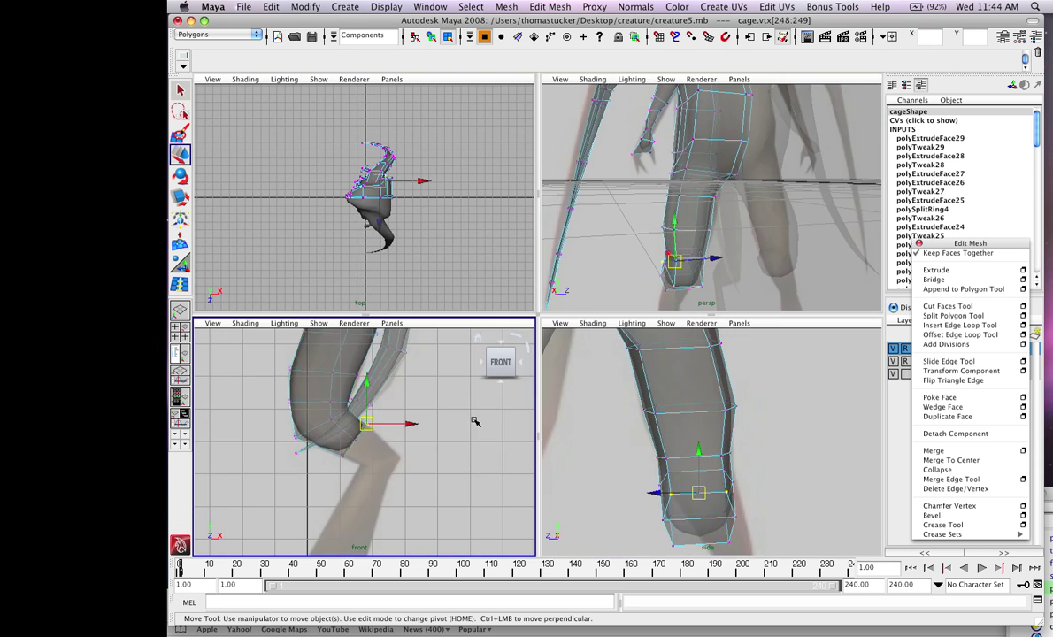
key(space)
key(space)
key(space)
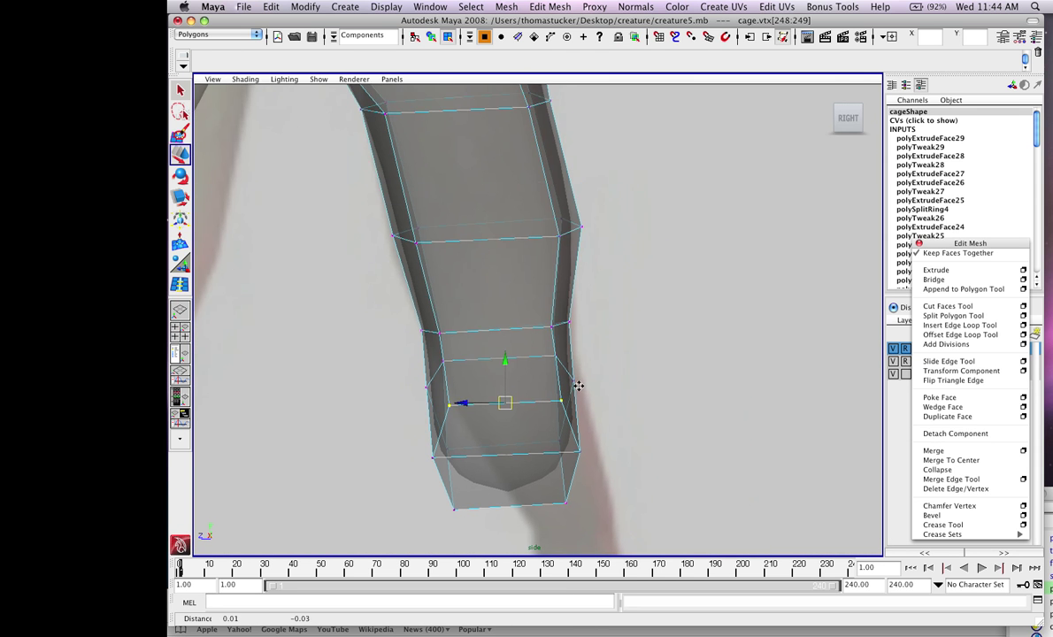
alt+middle_drag(576, 381, 576, 281)
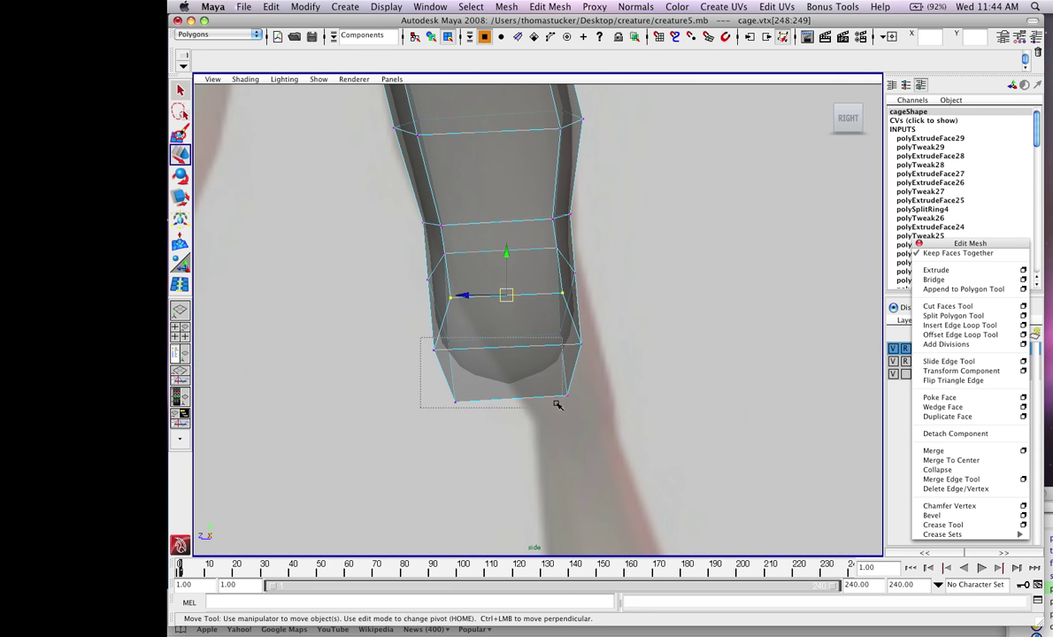
drag(606, 440, 607, 439)
drag(510, 373, 546, 369)
key(z)
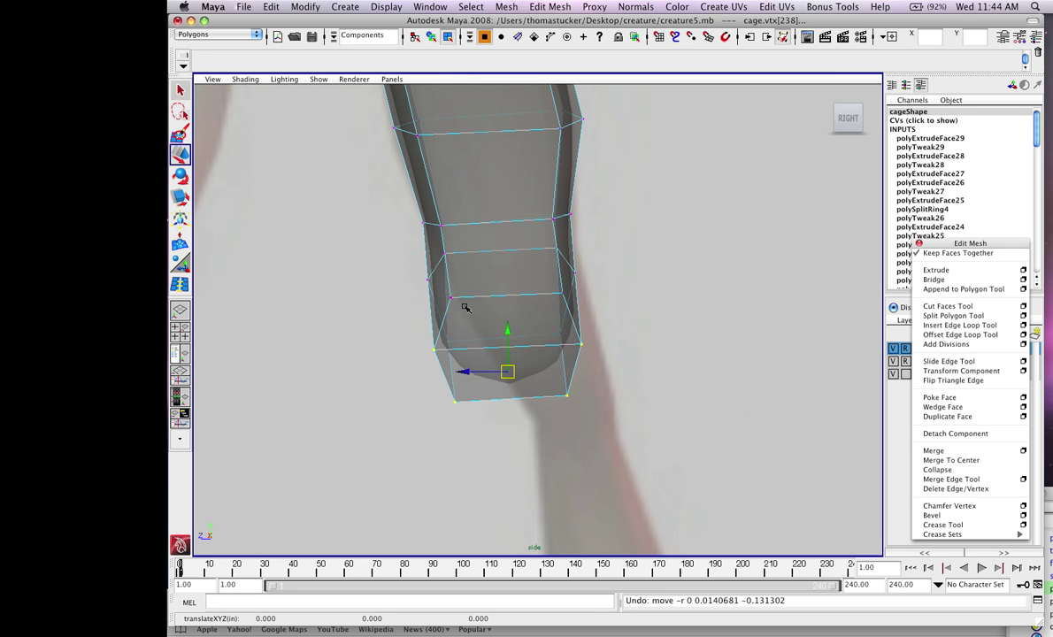
shift+drag(449, 298, 553, 291)
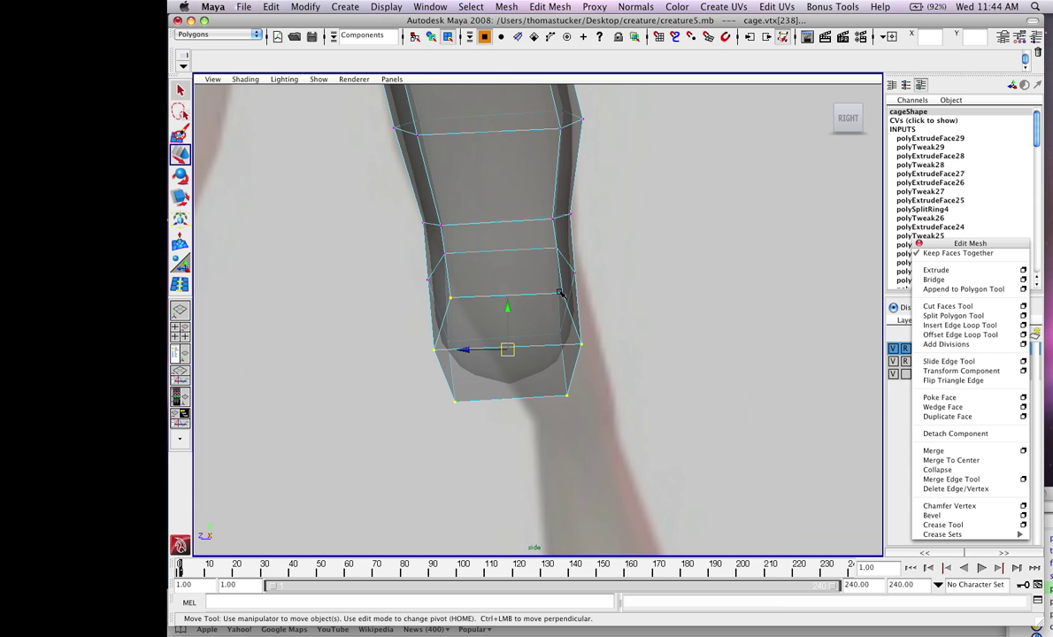
key(g)
key(F9)
key(r)
drag(458, 347, 535, 349)
key(w)
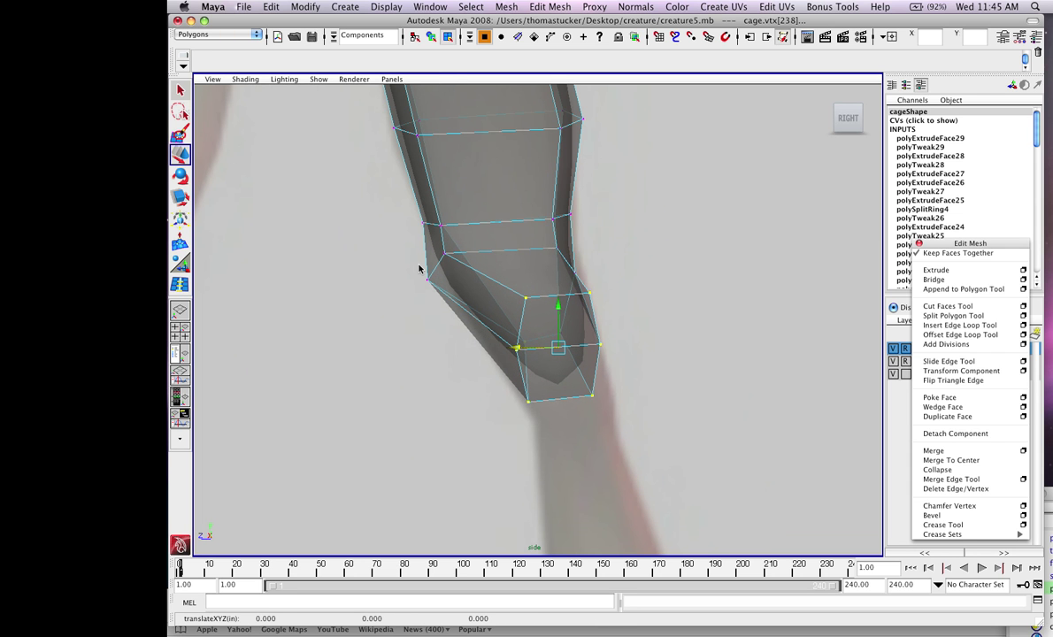
Move the two protruding vertices above the extrusion's end inward to straighten the leg's contour in the side view.
drag(421, 267, 439, 289)
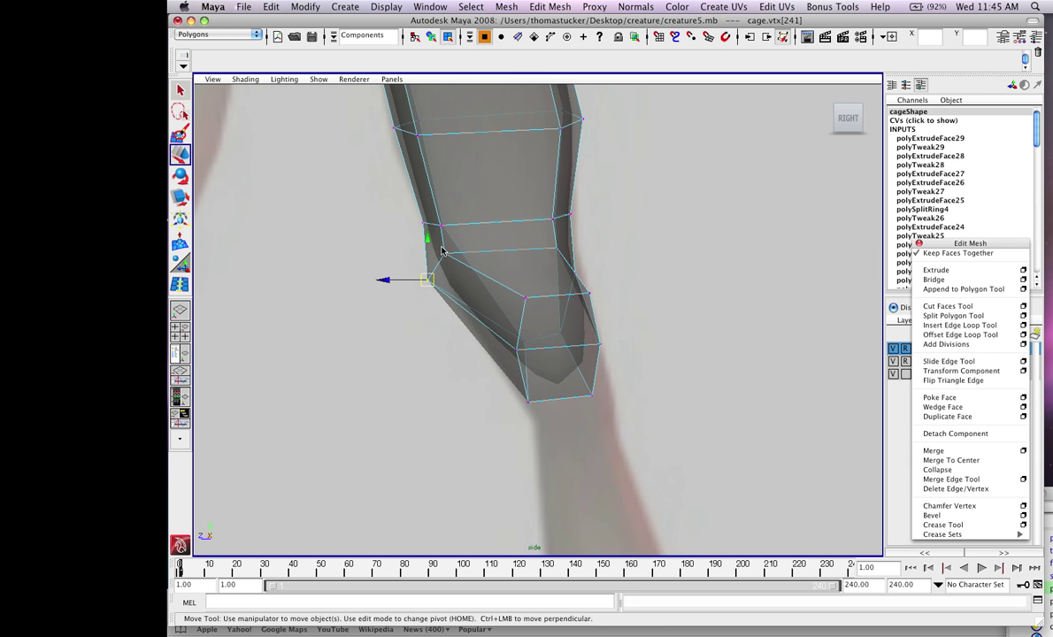
shift+click(443, 253)
key(4)
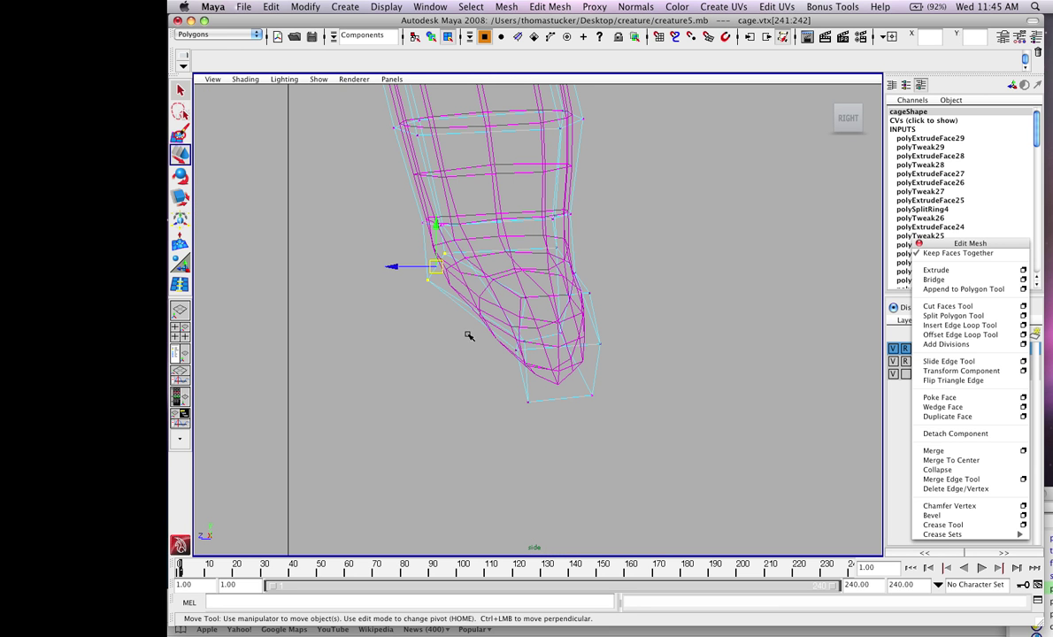
drag(409, 264, 439, 269)
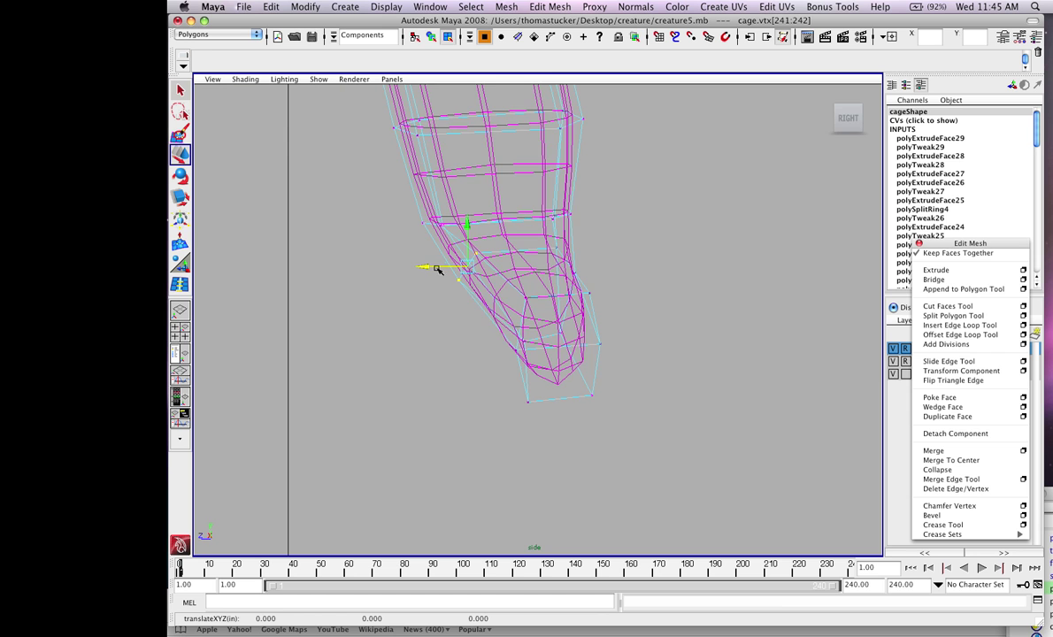
key(5)
Switch to face editing, select the two end faces of the leg and extrude them toward the reference knee in the front view.
right_drag(557, 353, 554, 376)
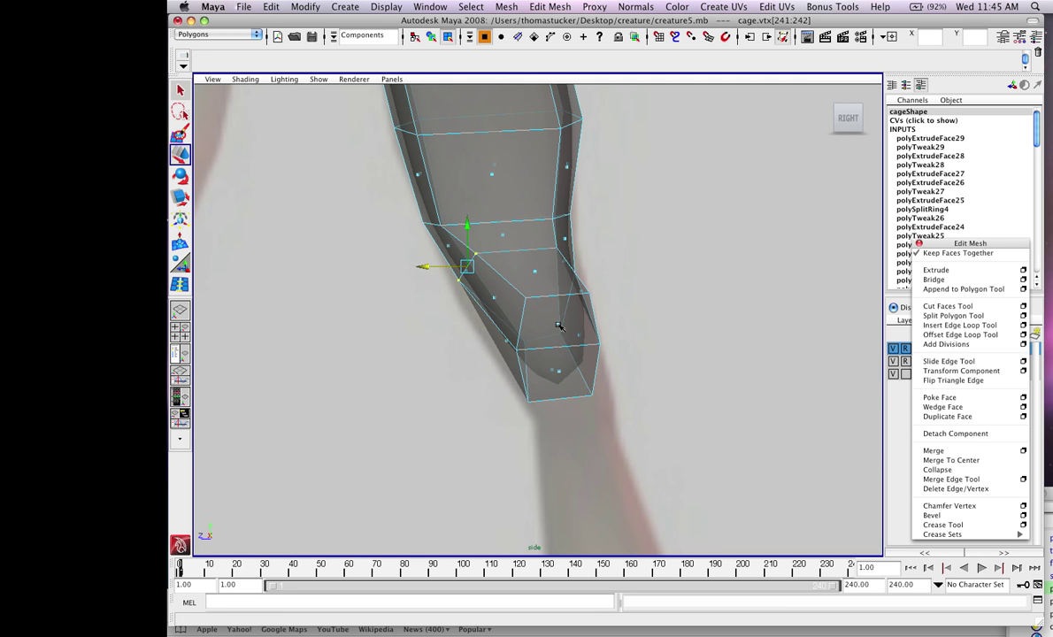
click(561, 371)
click(557, 325)
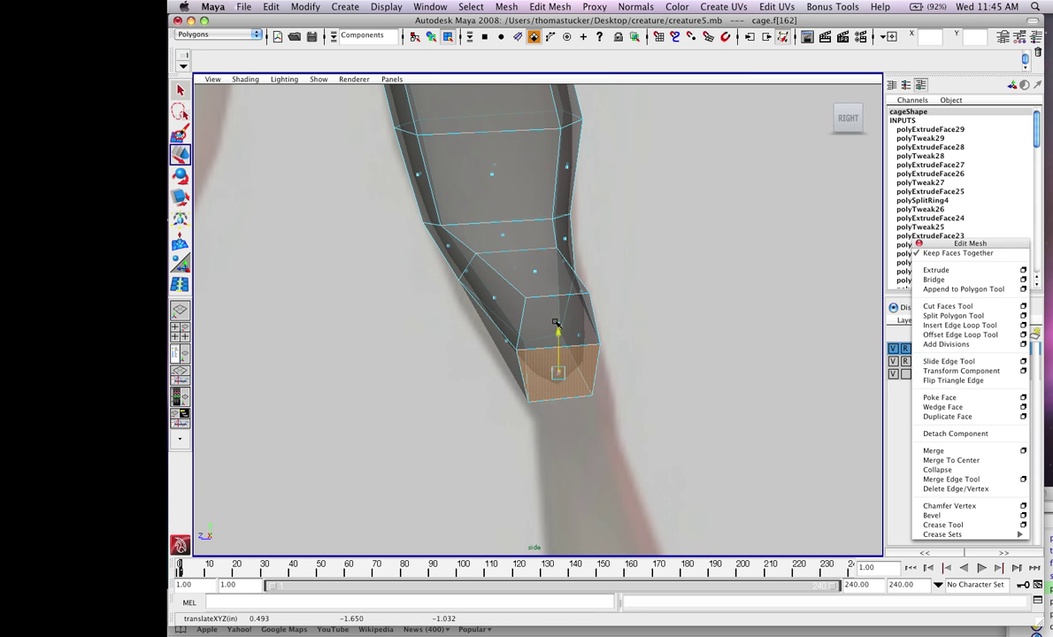
click(632, 333)
click(566, 351)
shift+click(561, 371)
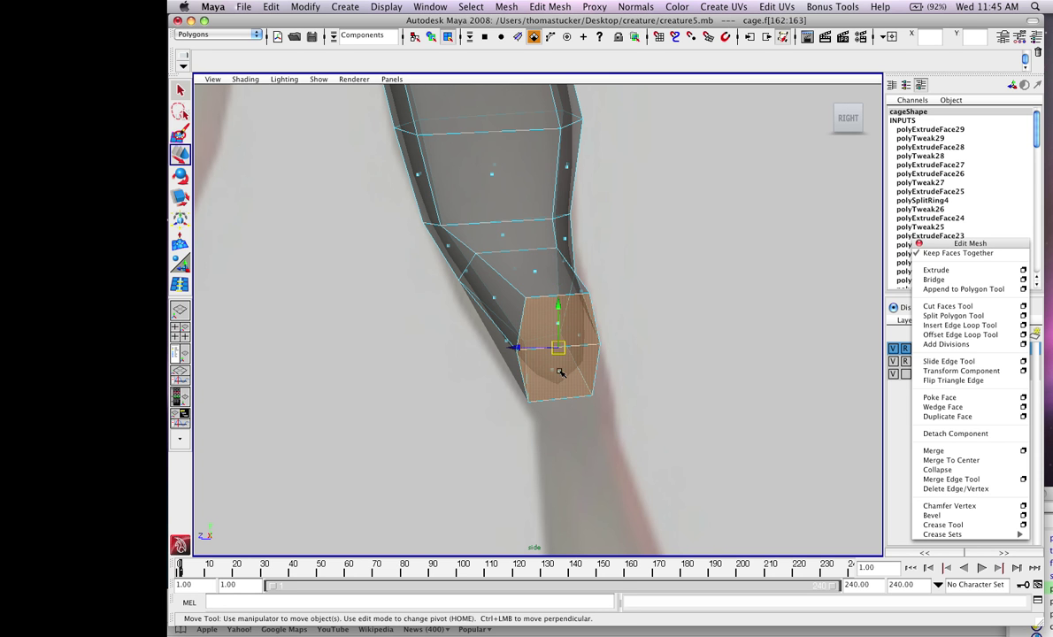
key(space)
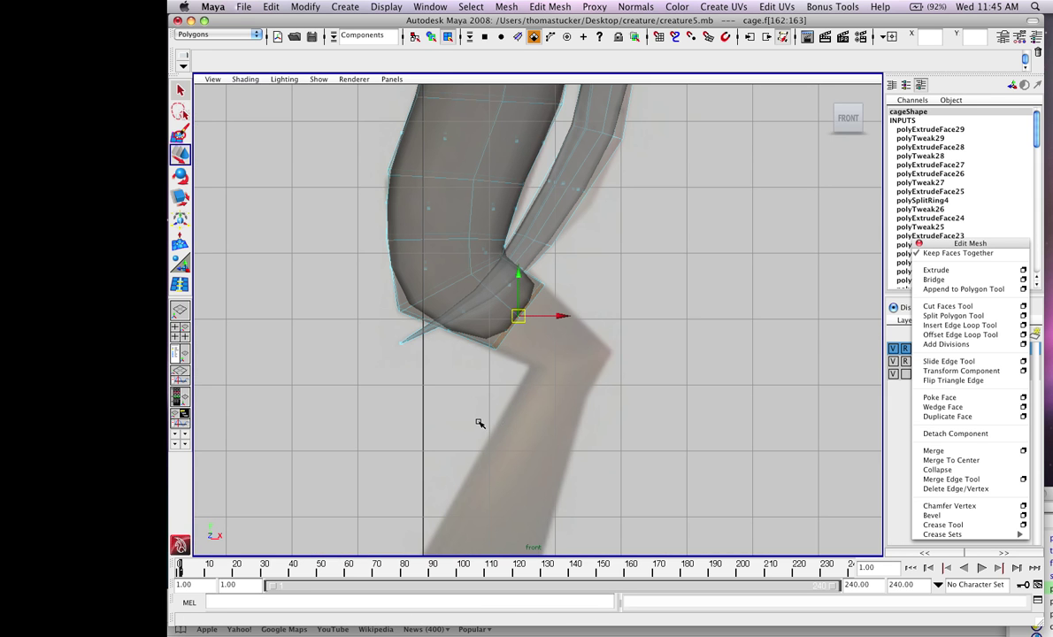
key(space)
click(926, 272)
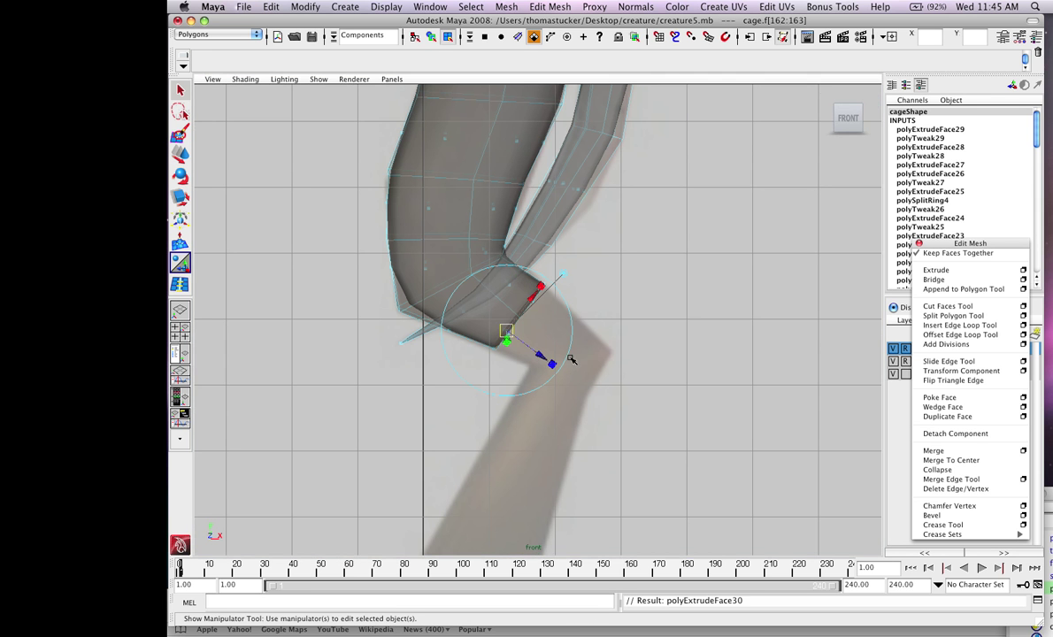
drag(545, 357, 566, 371)
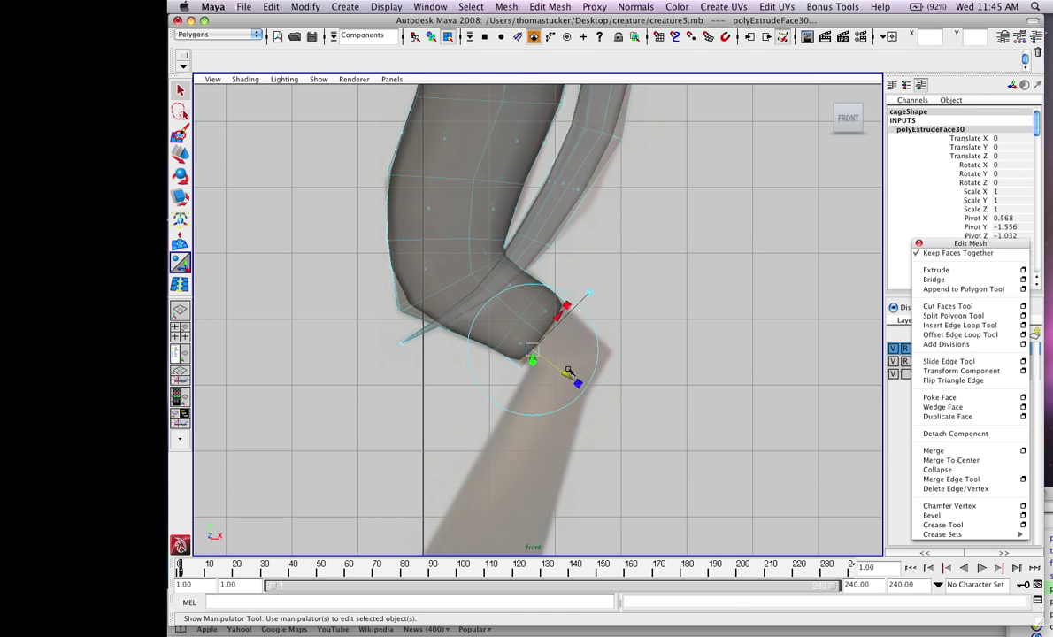
Extrude the end faces again, rotate them to face downward and move them to the tip of the reference knee.
key(g)
key(e)
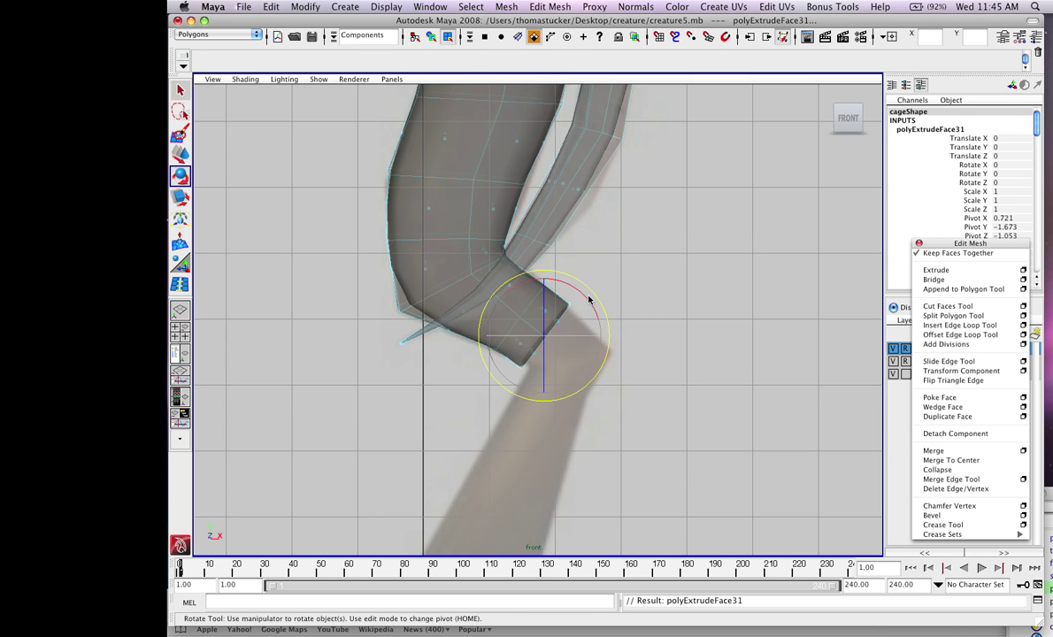
drag(592, 294, 573, 364)
key(w)
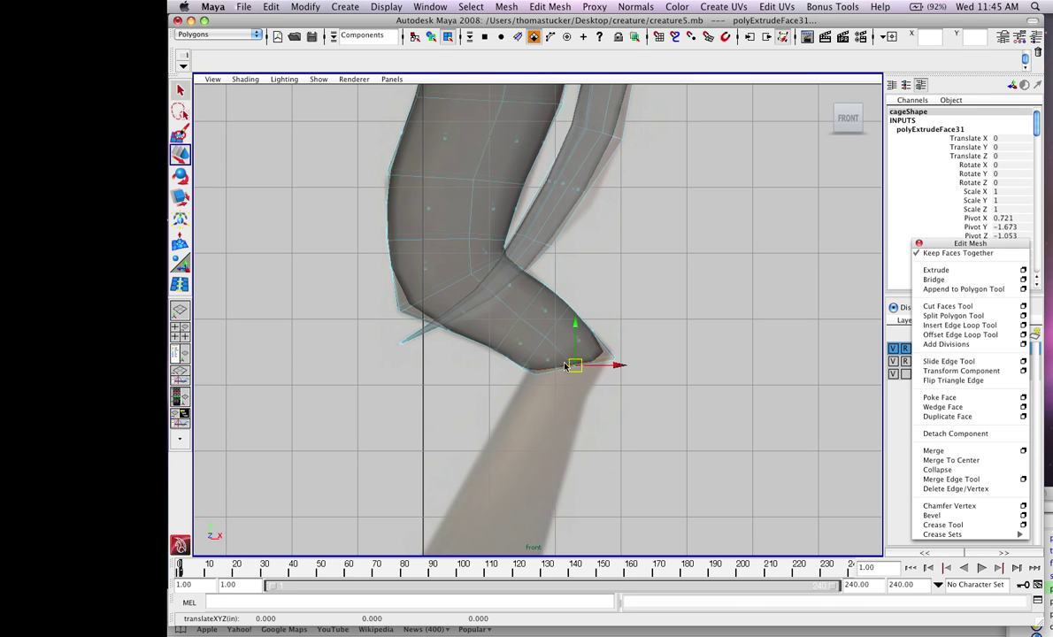
Extrude the knee's end faces down into the lower leg, then move and rotate them to follow the slanted reference shin.
key(g)
key(w)
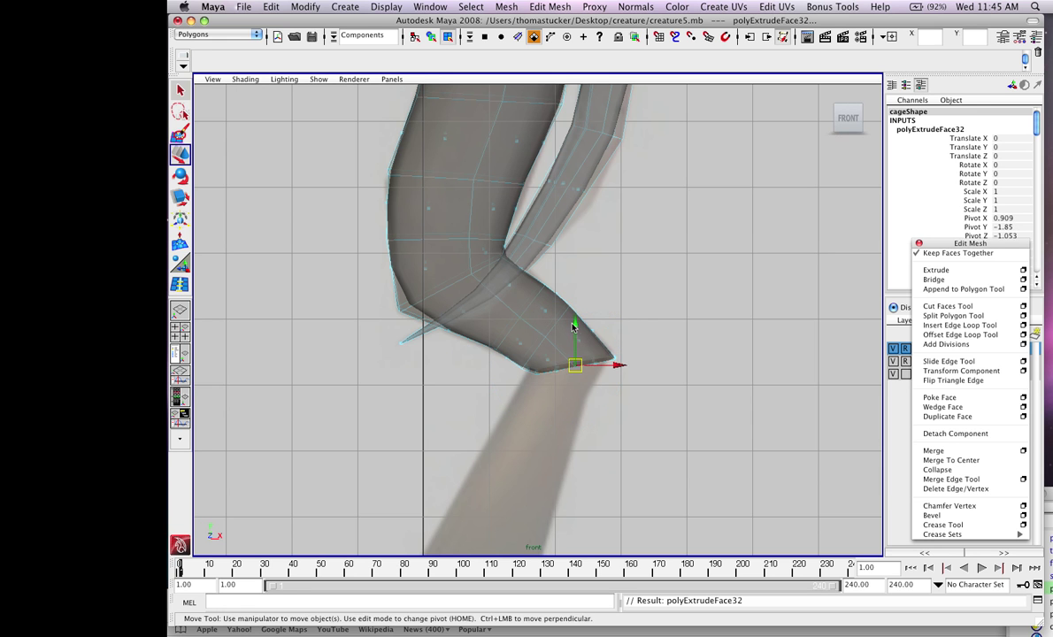
drag(573, 328, 573, 406)
click(581, 439)
scroll(580, 440, down, 1)
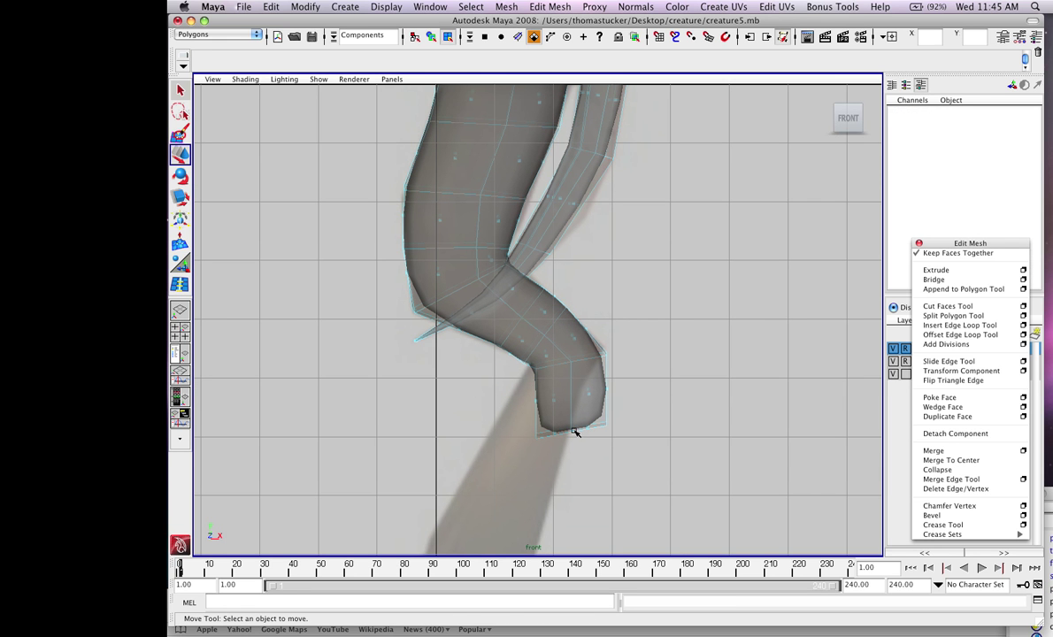
click(573, 431)
drag(570, 427, 527, 427)
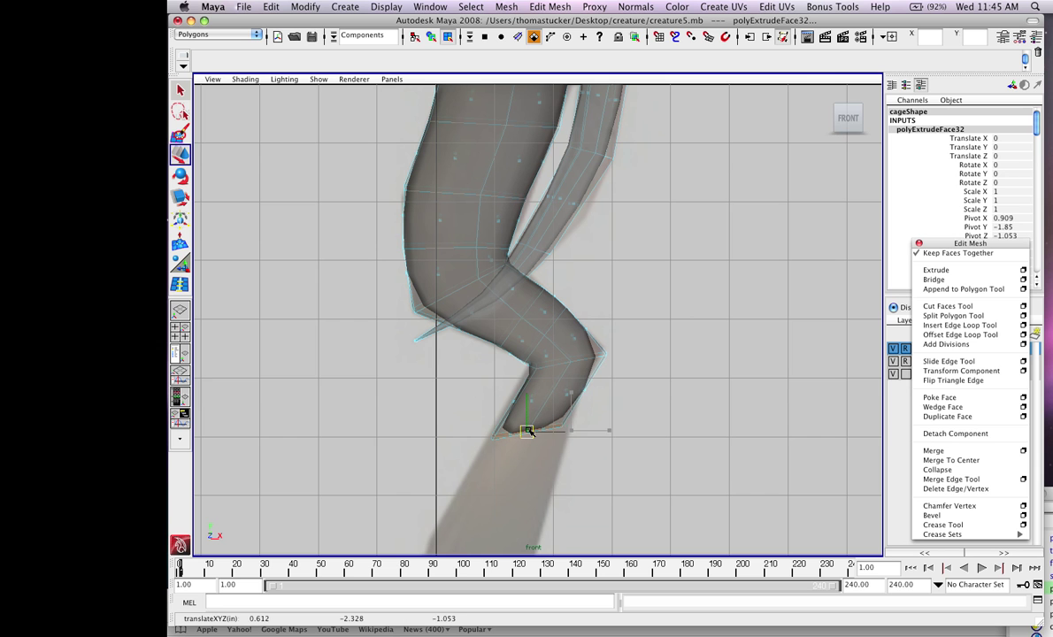
key(e)
drag(594, 424, 593, 451)
alt+right_drag(404, 423, 496, 418)
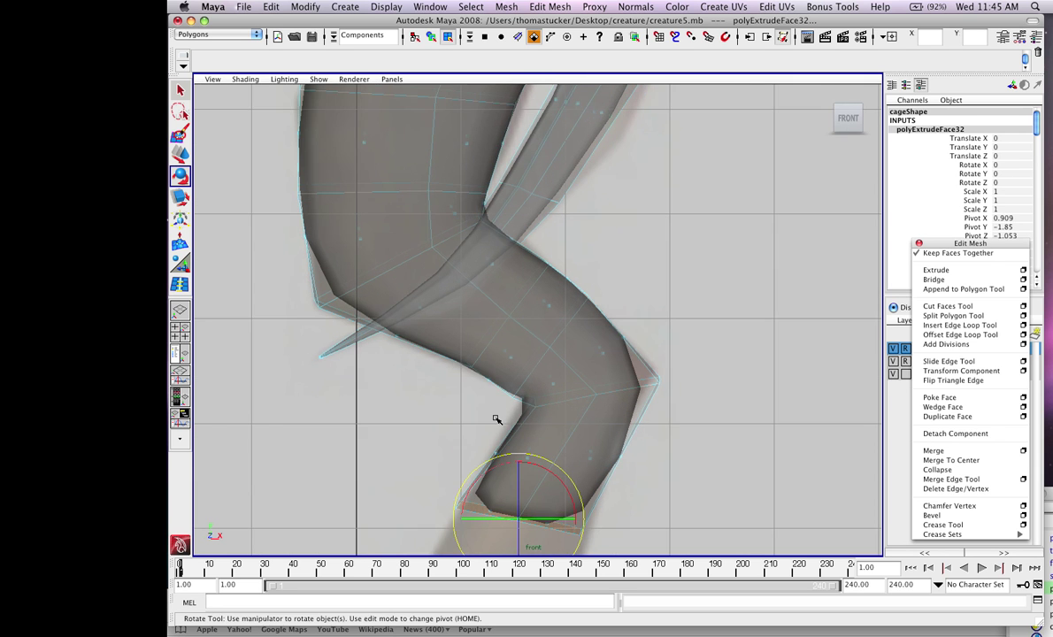
Switch to vertex editing and adjust the vertices at the inner knee and the inner lower end to the reference outline.
alt+middle_drag(495, 418, 489, 298)
right_drag(480, 279, 431, 283)
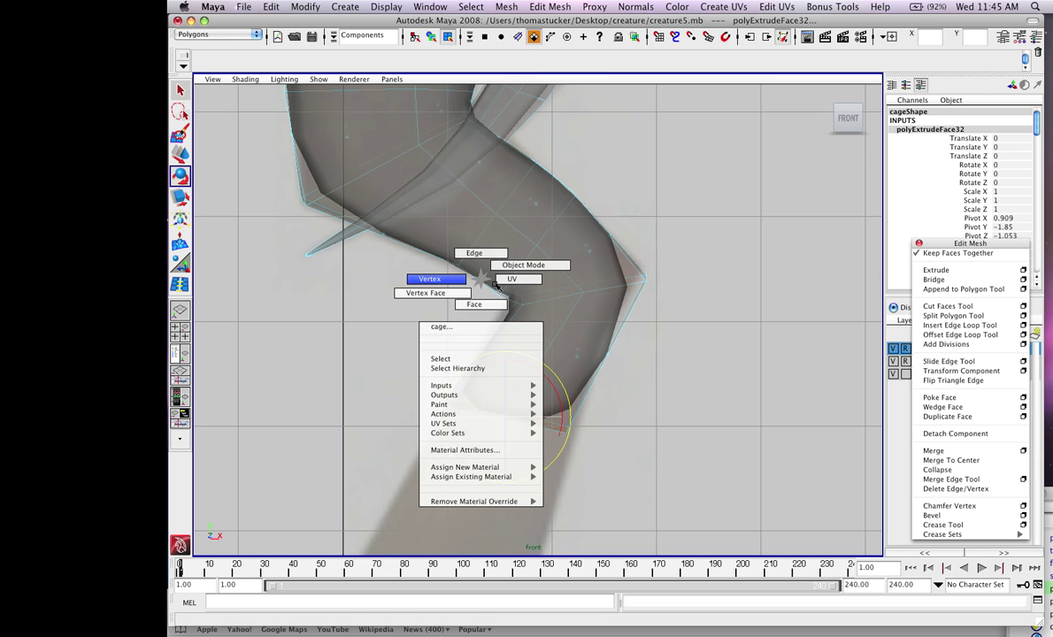
right_drag(496, 285, 493, 283)
drag(502, 301, 517, 335)
key(w)
scroll(537, 311, down, 1)
click(440, 357)
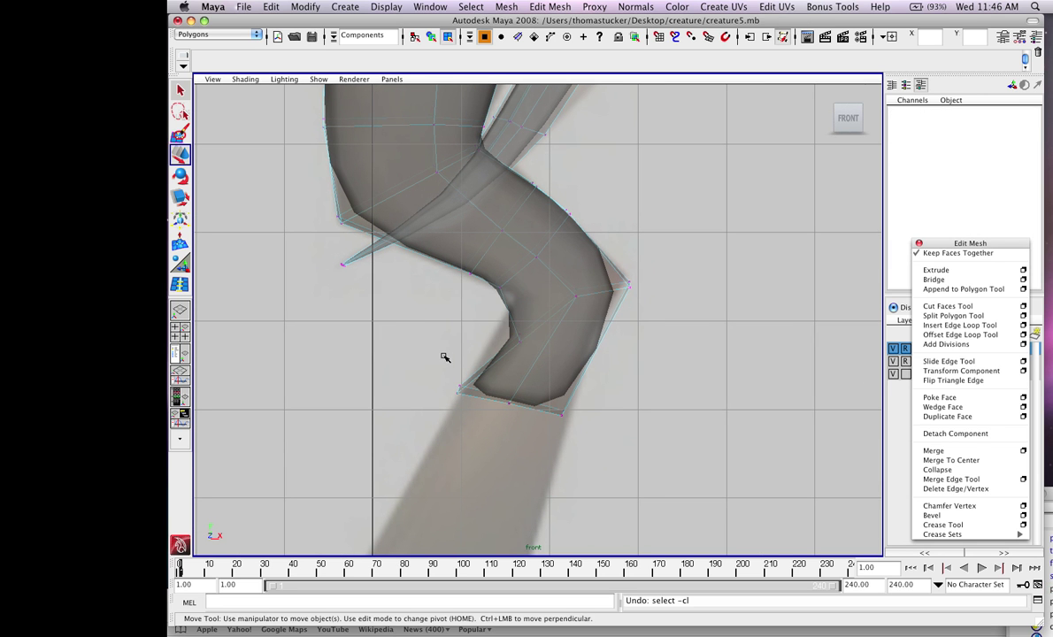
key(z)
drag(440, 354, 479, 400)
drag(459, 390, 461, 390)
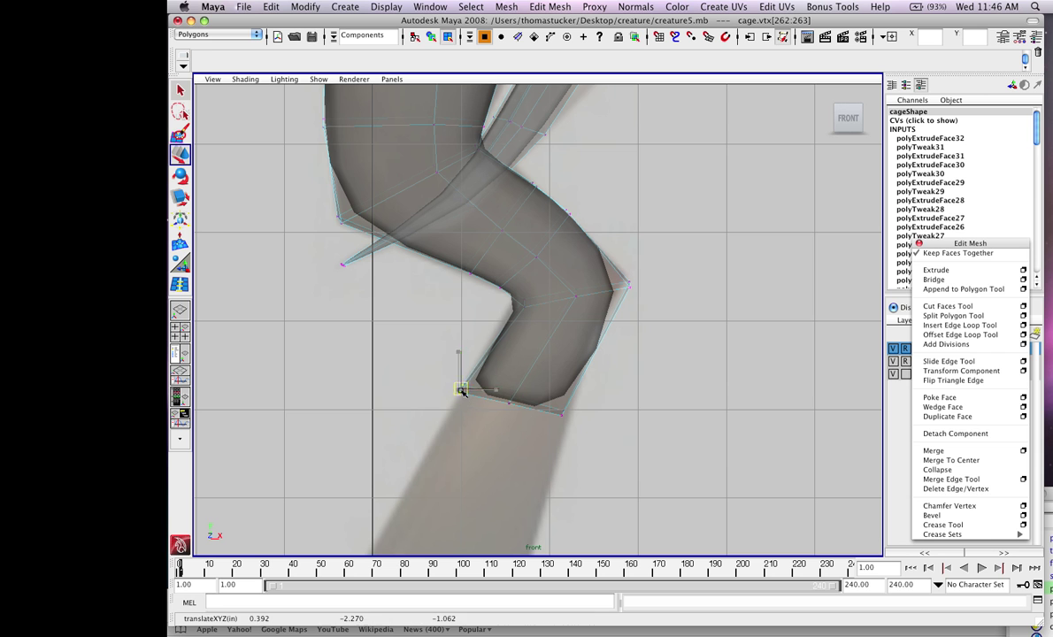
Fit the outer vertices at the extrusion's end and the outer knee to the reference contour in the front view.
click(562, 414)
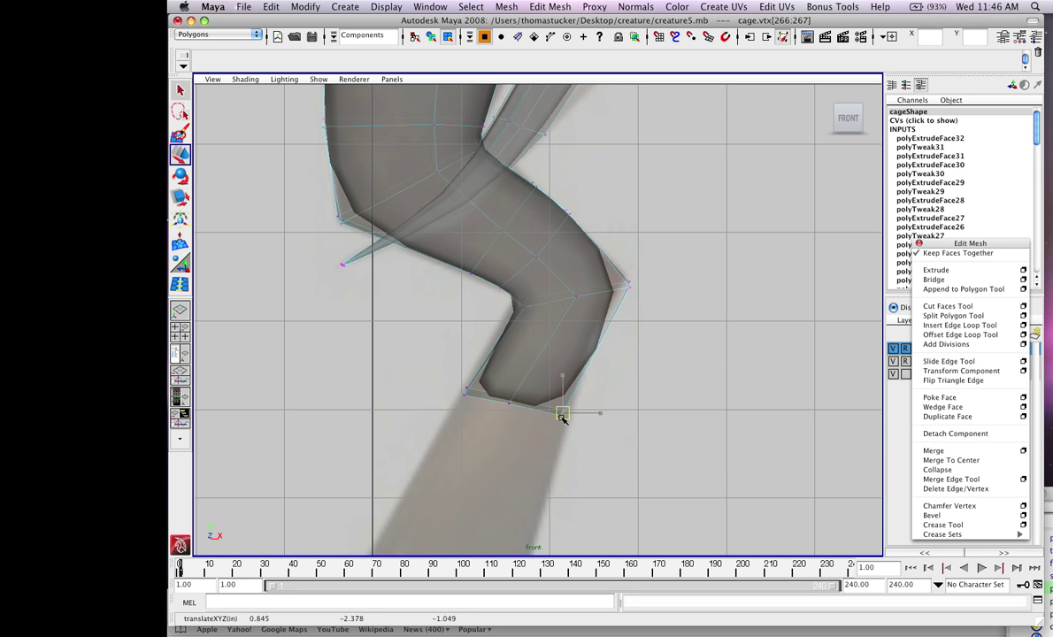
scroll(639, 297, down, 1)
click(620, 290)
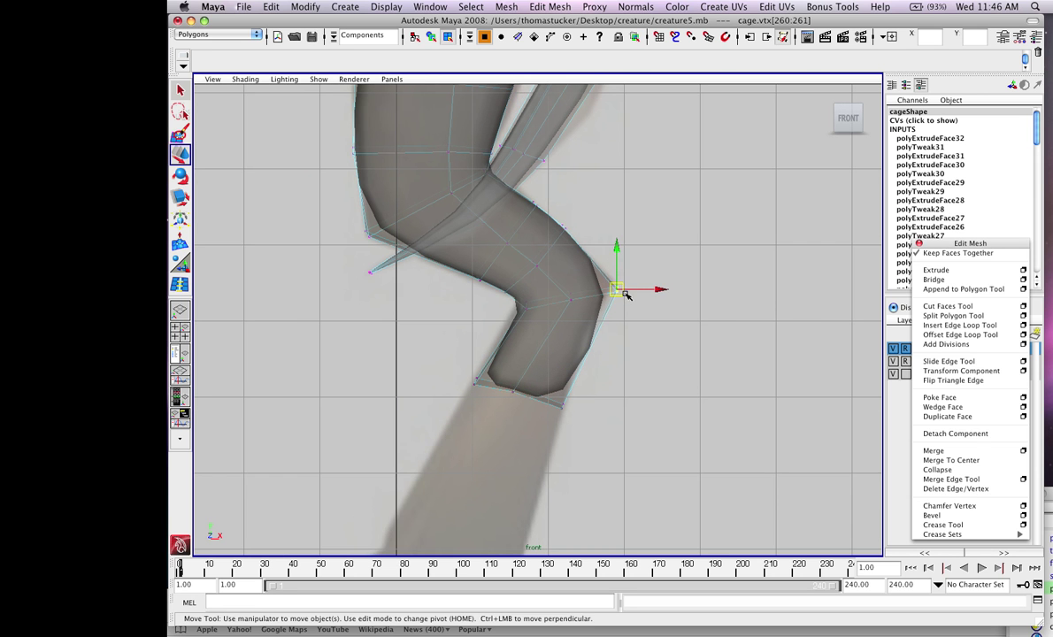
drag(625, 294, 631, 289)
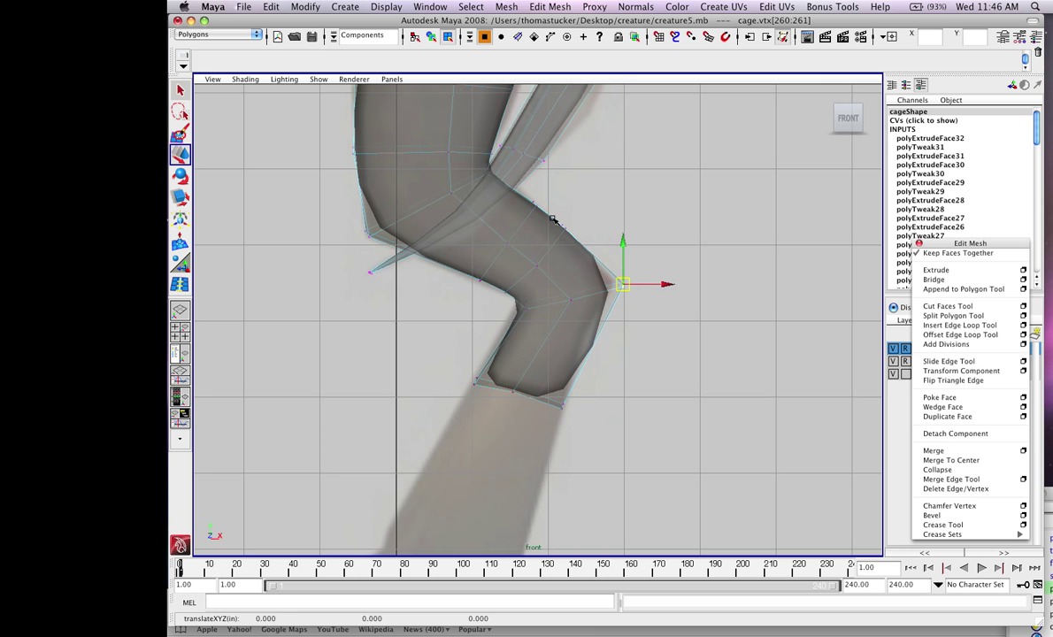
drag(553, 219, 573, 252)
In the side view, select all the lower leg's end vertices and move them over the reference shin.
key(space)
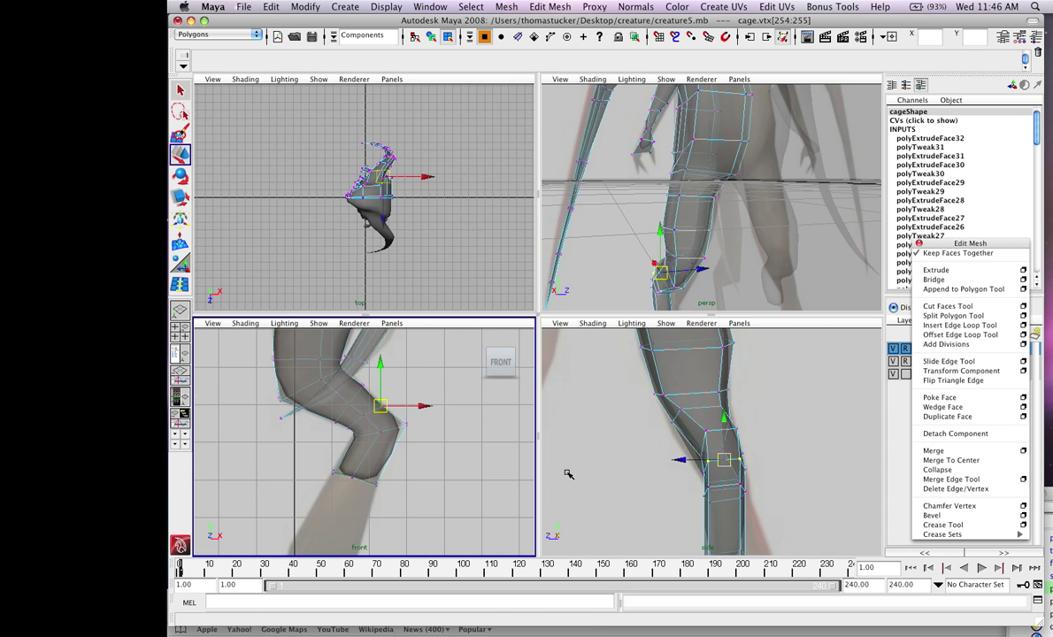
key(space)
middle_drag(555, 415, 586, 393)
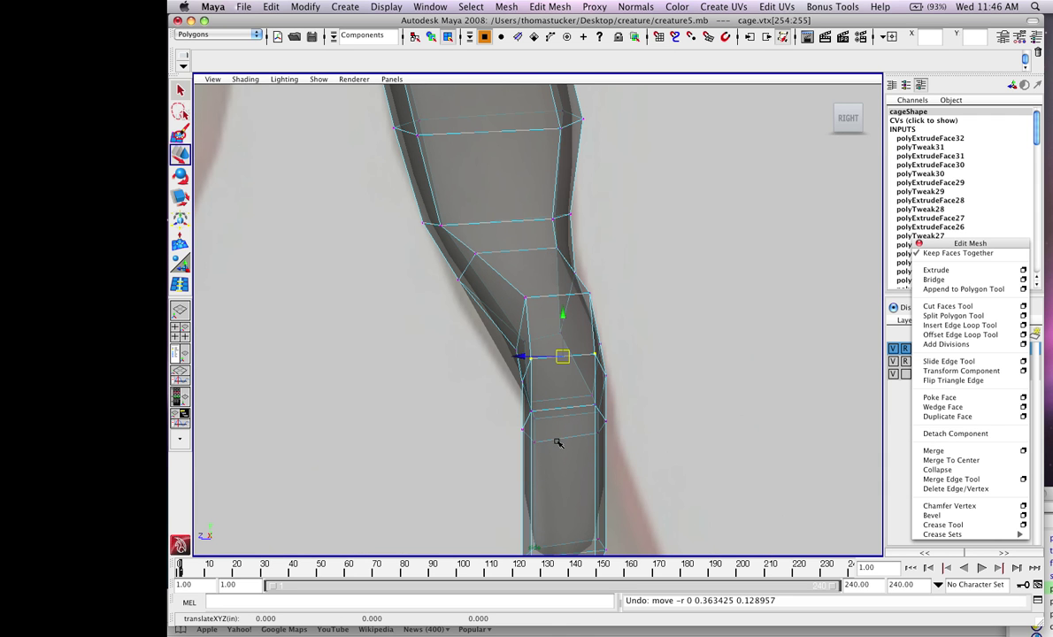
alt+middle_drag(556, 457, 516, 289)
drag(446, 361, 594, 442)
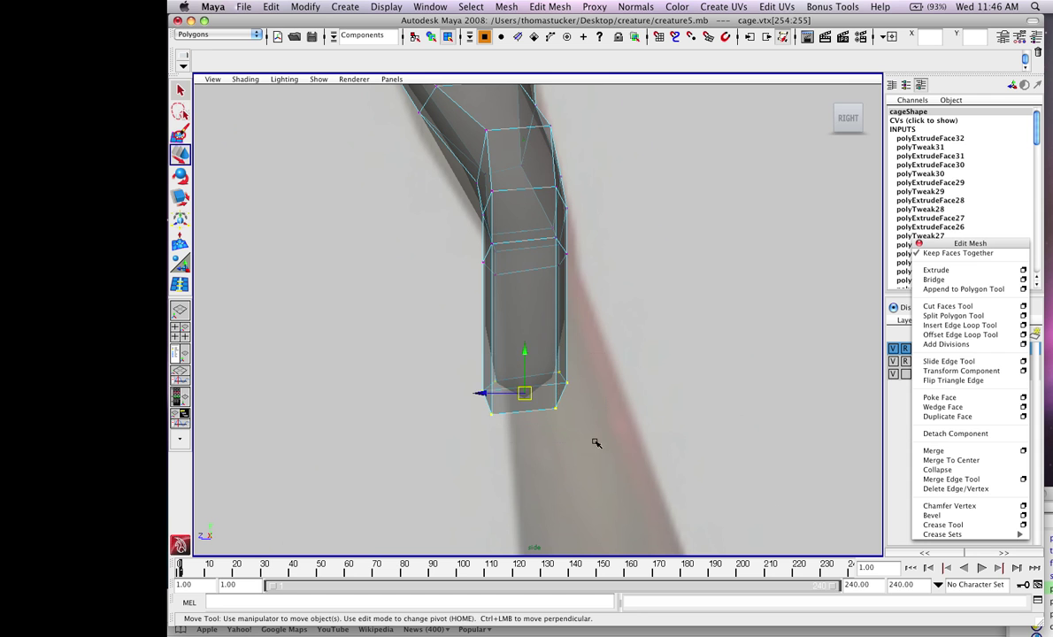
drag(524, 394, 566, 389)
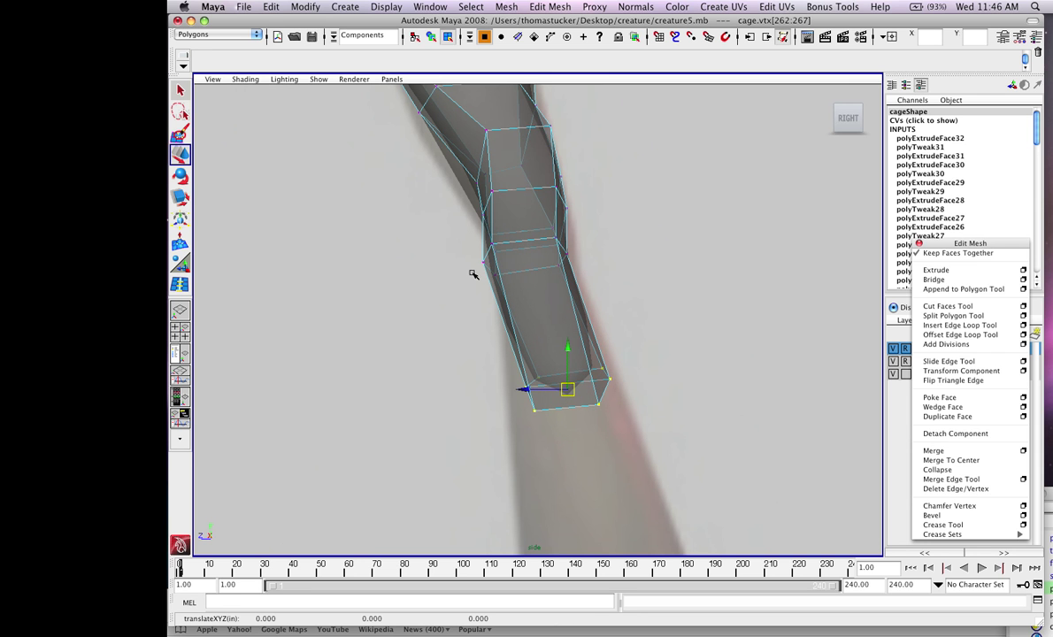
Adjust the vertex row above the lower leg's end and scale the end vertices wider in depth to match the reference.
drag(475, 239, 496, 258)
drag(602, 302, 603, 301)
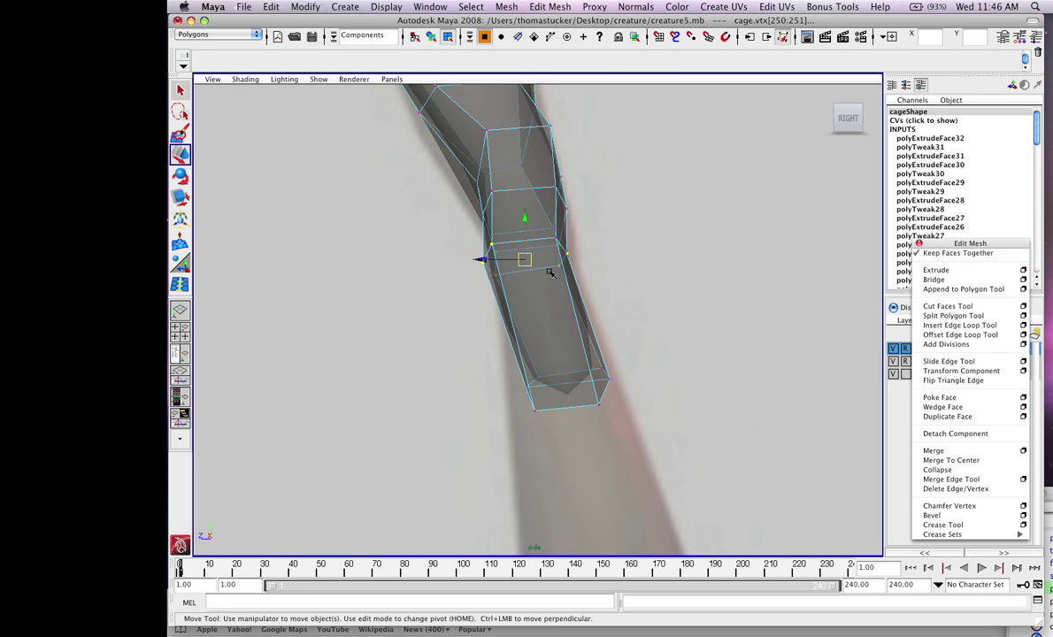
click(532, 259)
drag(467, 336, 682, 438)
key(r)
drag(509, 387, 540, 392)
key(w)
mouse_move(607, 410)
alt+right_down()
mouse_move(355, 410)
mouse_move(608, 411)
alt+right_up()
In the front view, extrude the lower leg's end faces down the reference shin and scale them to its width.
key(space)
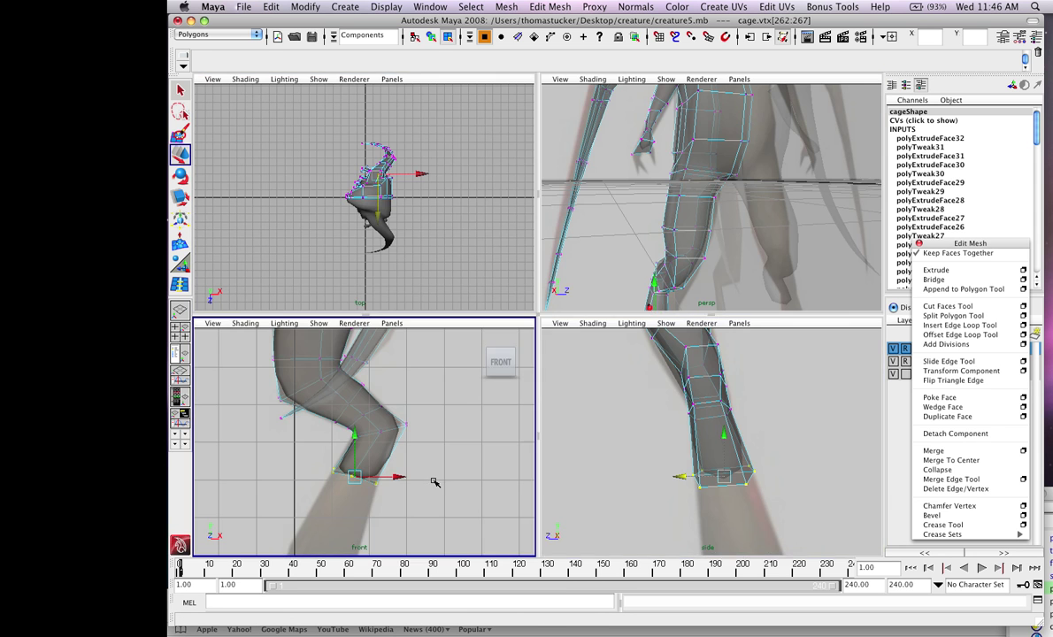
key(space)
right_drag(502, 384, 503, 401)
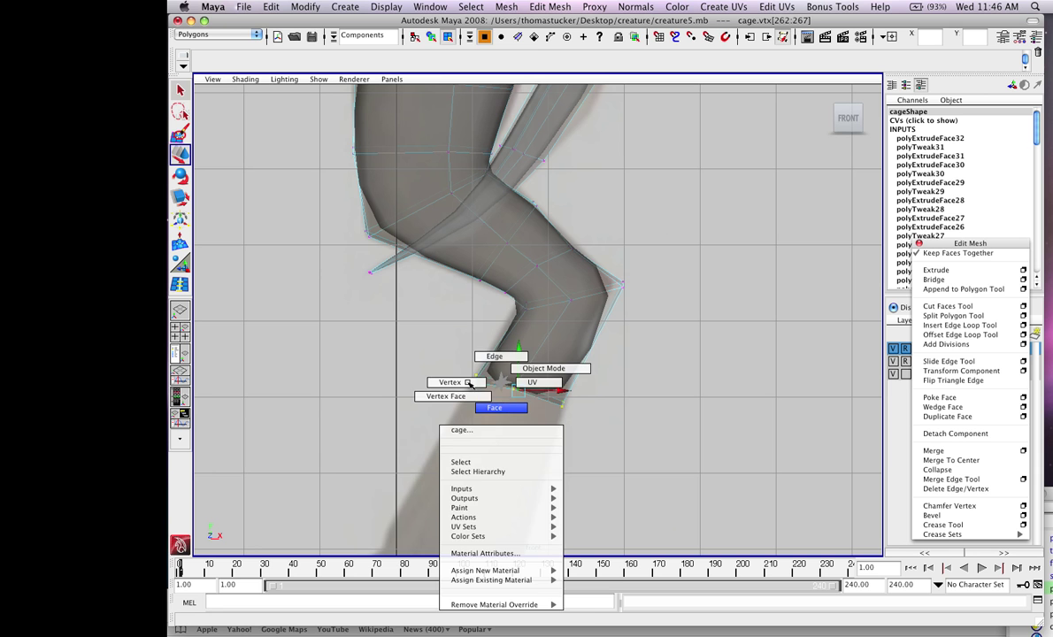
click(470, 382)
drag(593, 450, 593, 449)
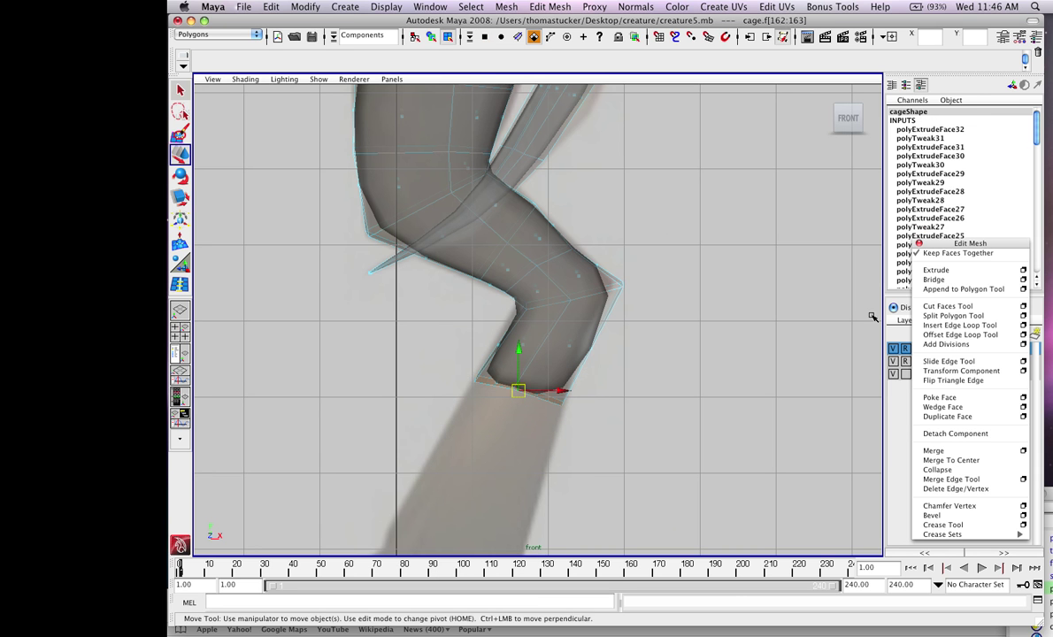
click(936, 271)
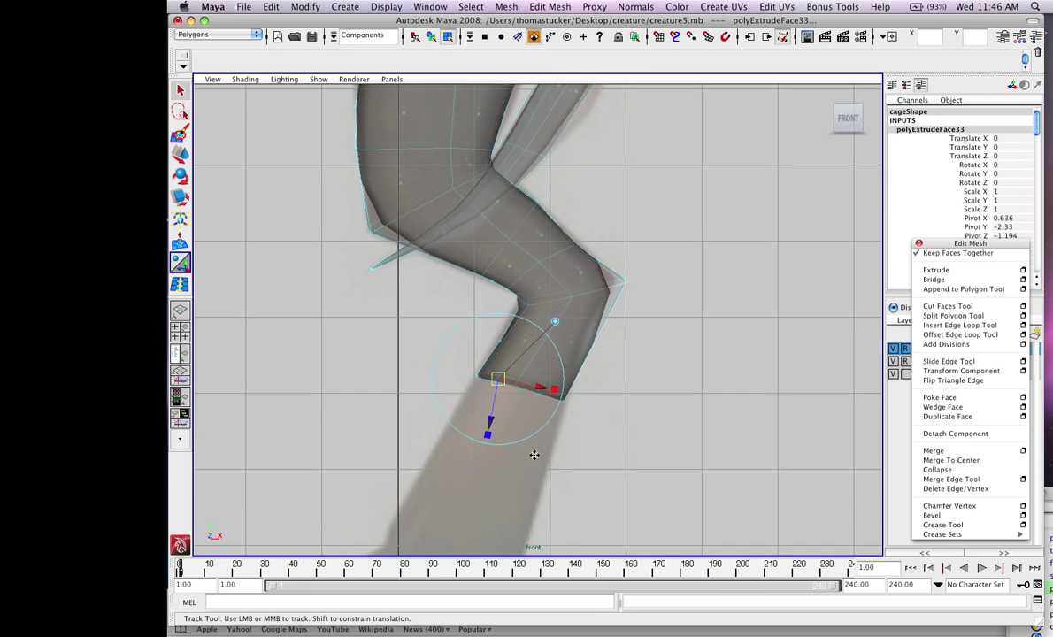
alt+middle_drag(536, 454, 549, 281)
drag(510, 241, 499, 324)
key(r)
key(w)
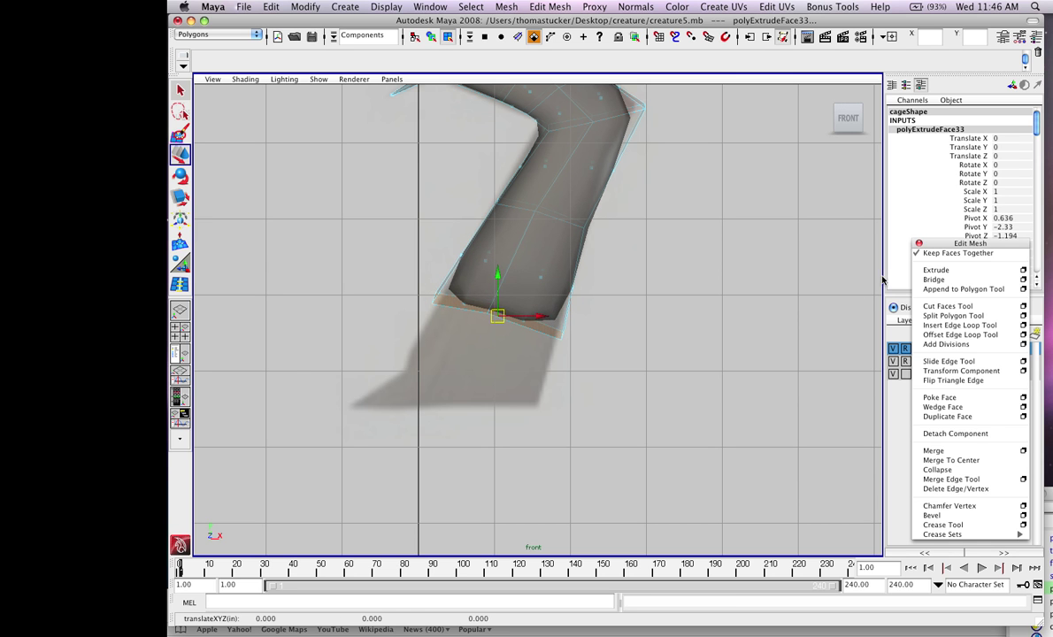
Extrude the end faces down to the base of the reference foot and rotate them nearly level.
click(935, 270)
drag(458, 342, 442, 430)
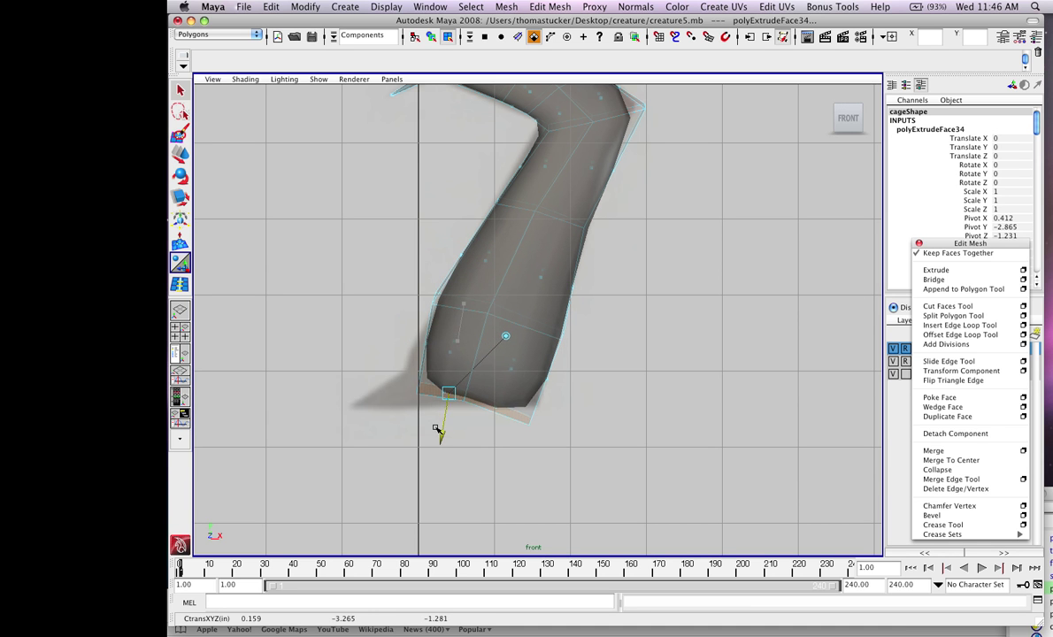
key(e)
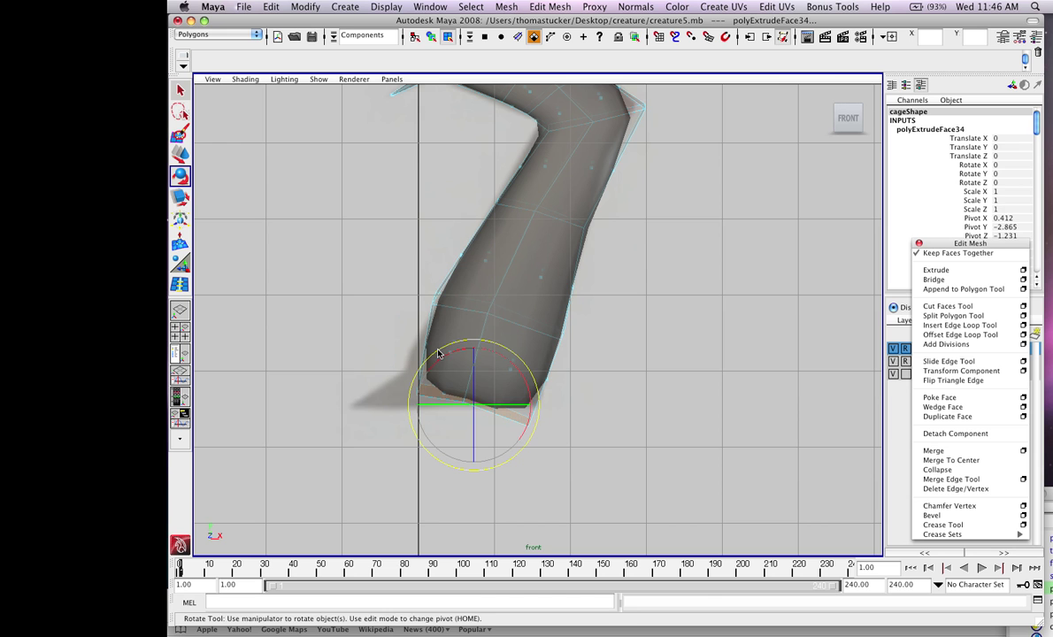
drag(437, 353, 420, 362)
scroll(420, 362, down, 1)
click(420, 362)
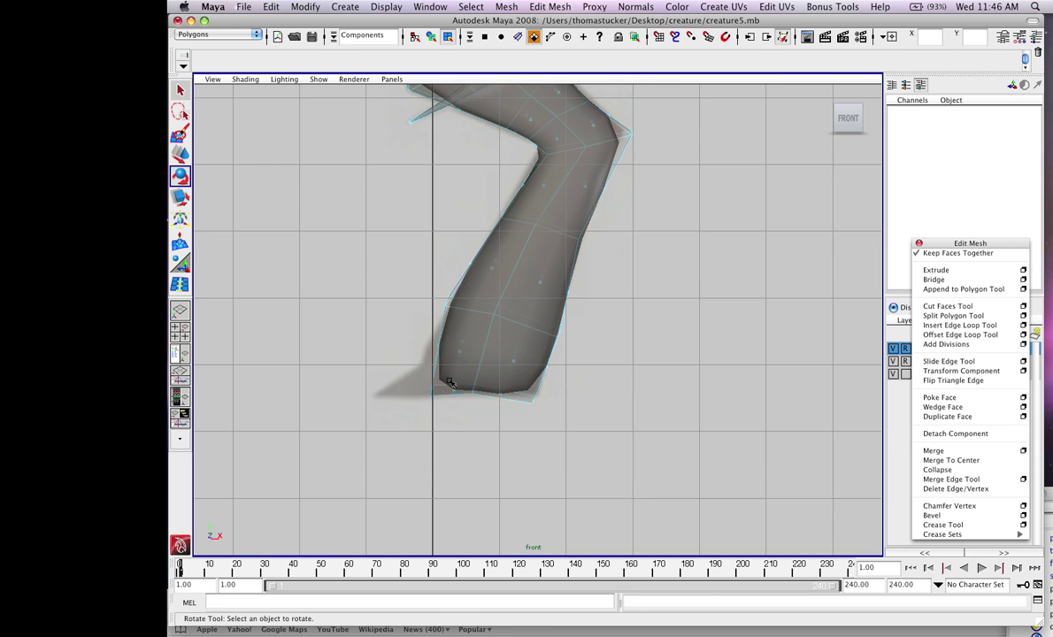
Move the foot's bottom faces toward the reference toe and scale them wider to span the sole in the front view.
key(w)
key(ctrl+z)
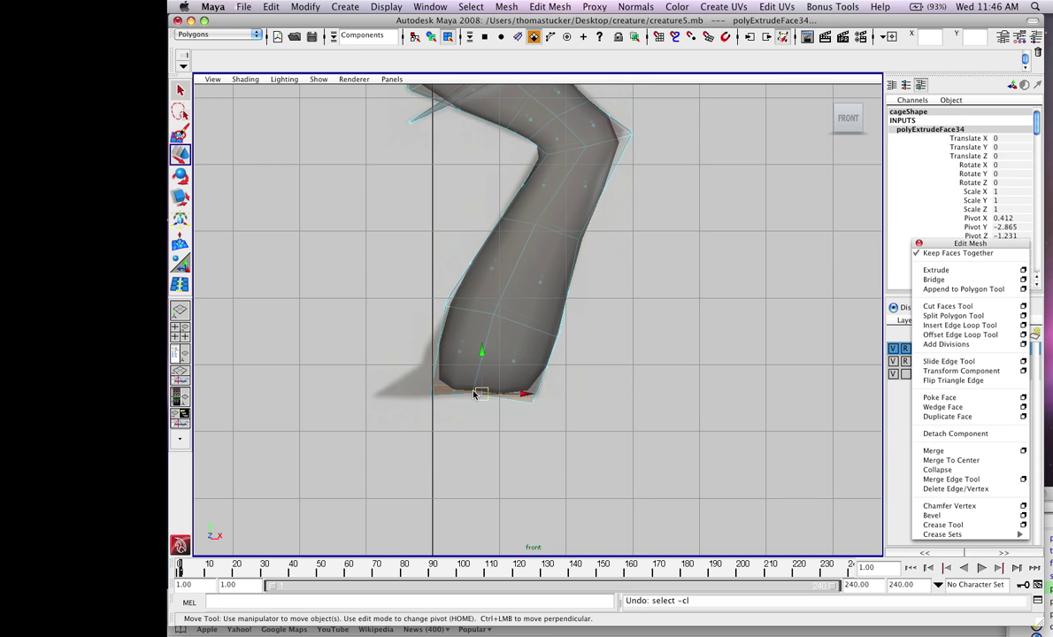
drag(478, 394, 457, 395)
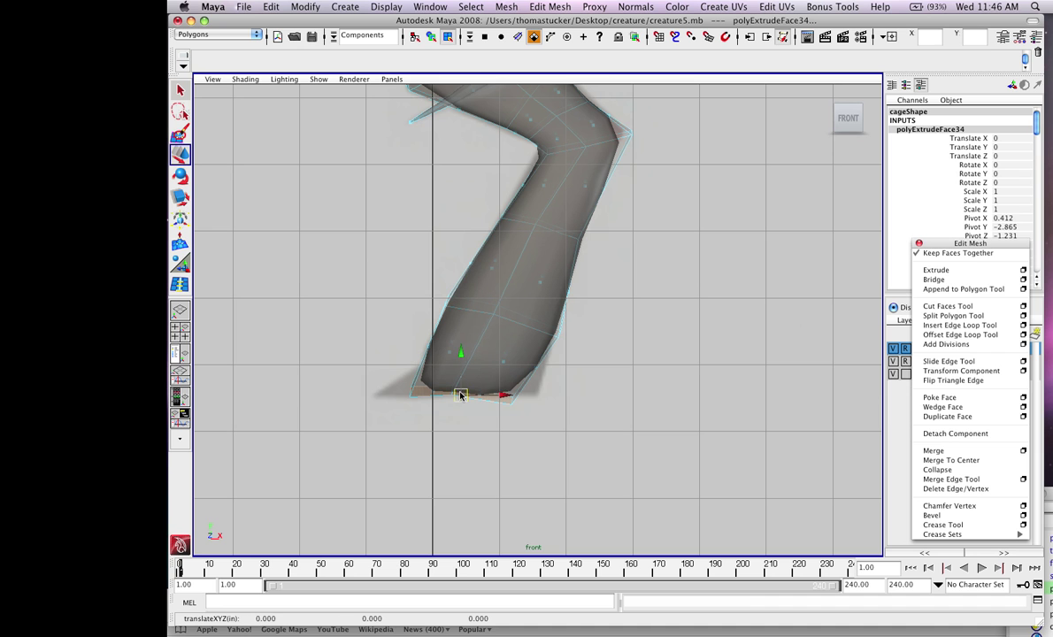
key(r)
drag(404, 396, 378, 400)
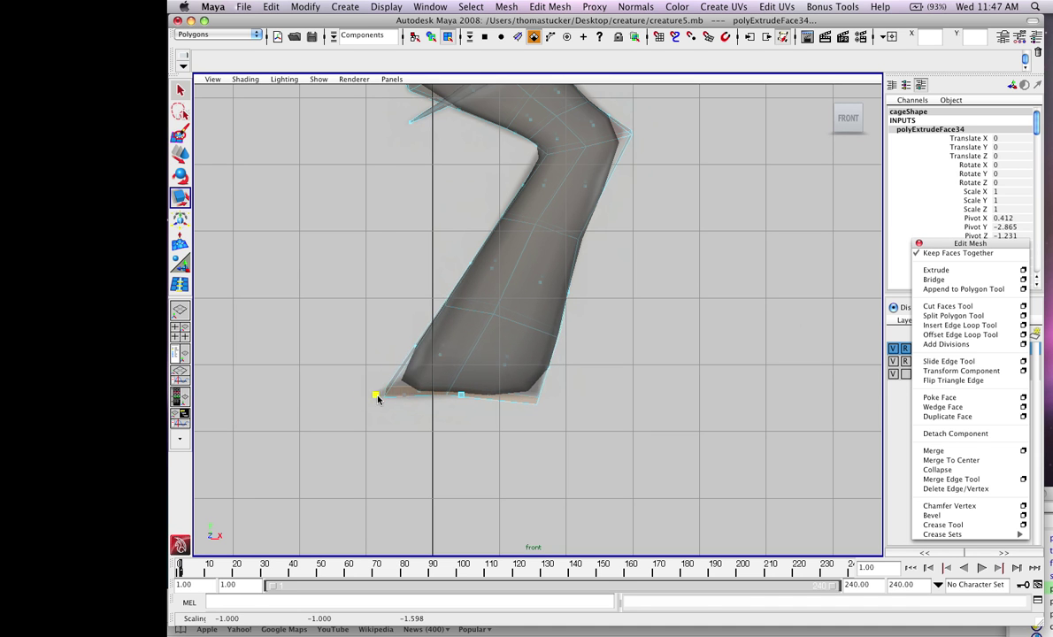
key(space)
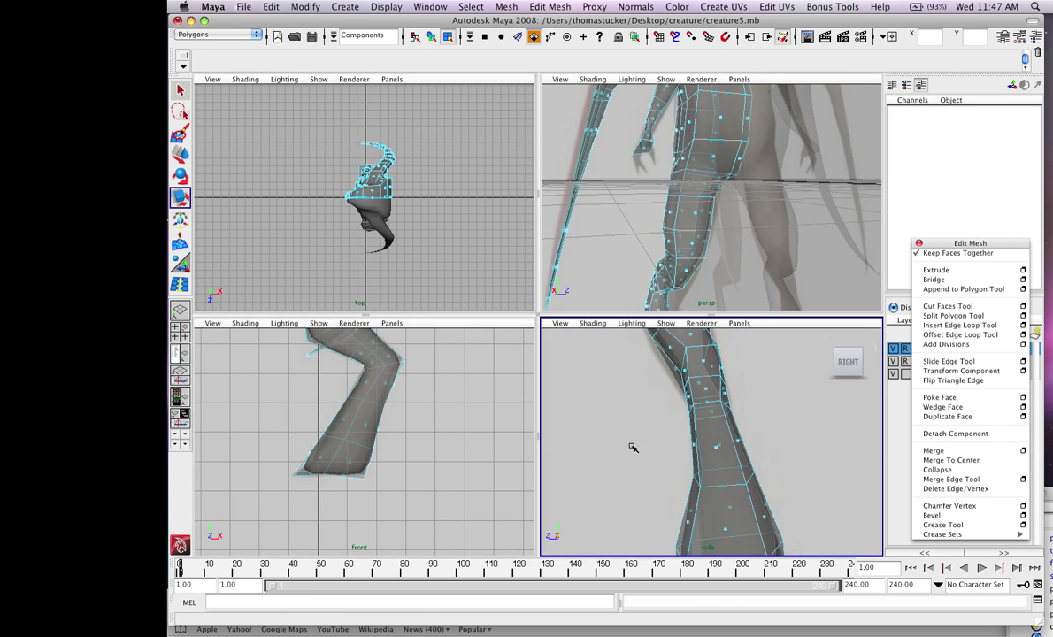
In the side view, move the inner column of ankle and sole vertices outward to narrow the foot to the reference's inner edge.
key(space)
alt+middle_drag(564, 501, 469, 324)
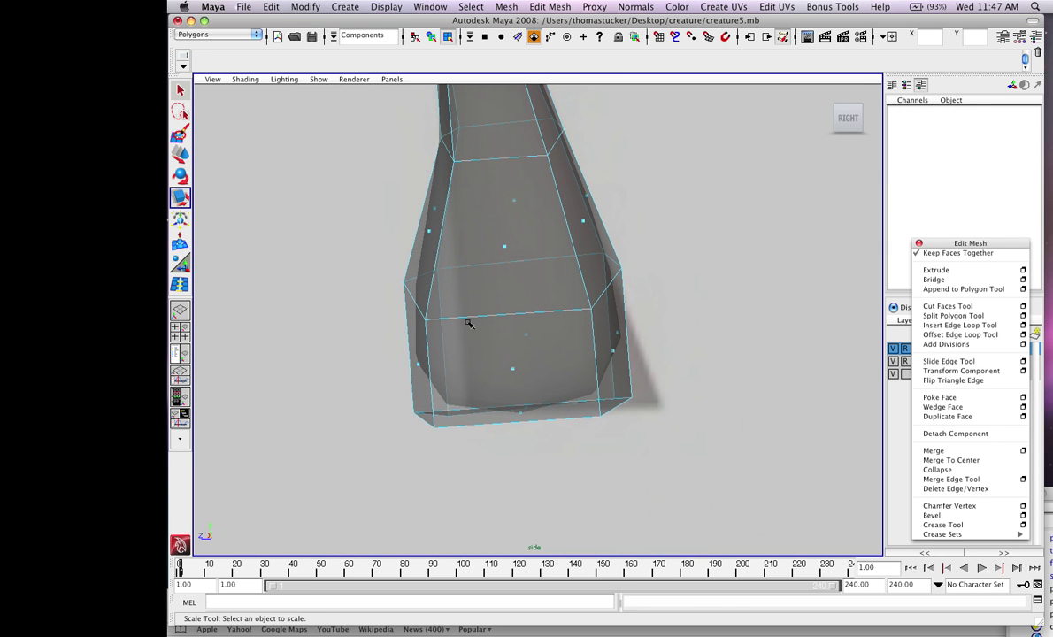
right_drag(468, 319, 358, 247)
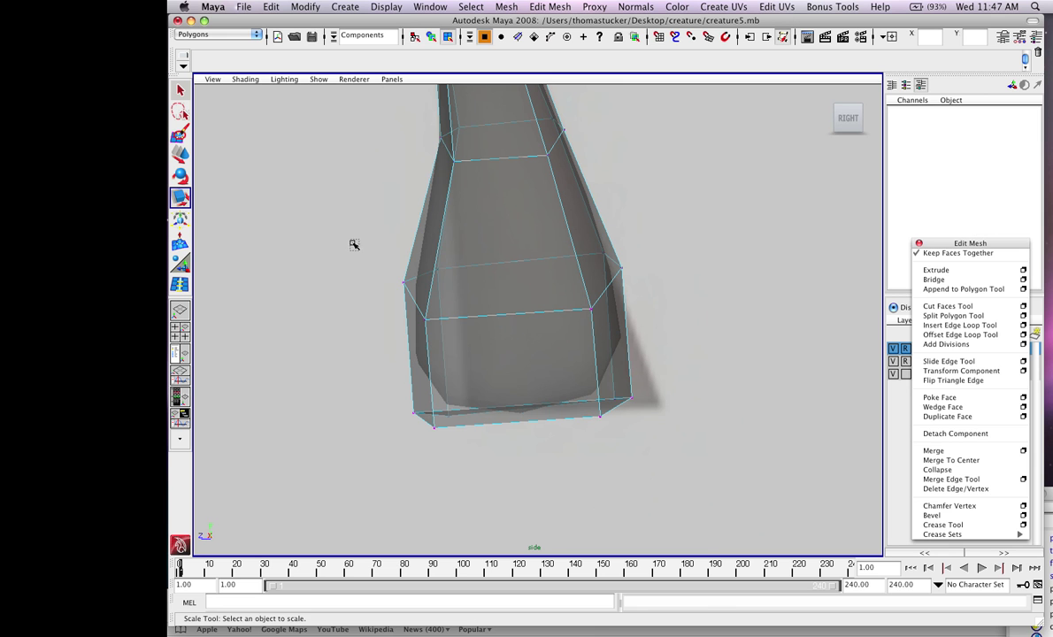
drag(350, 239, 469, 448)
key(w)
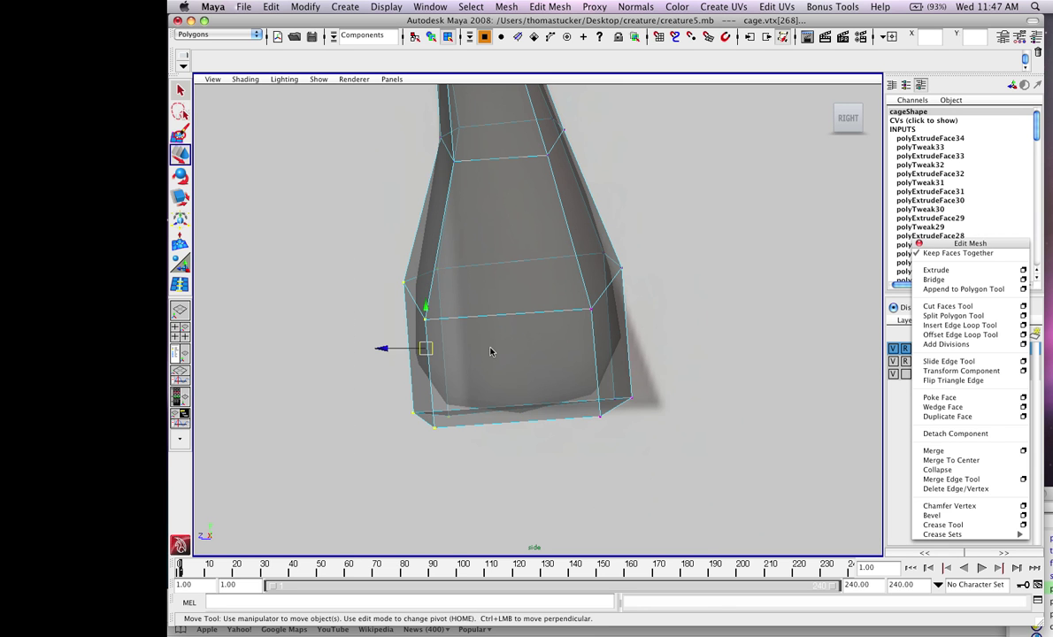
drag(385, 351, 440, 364)
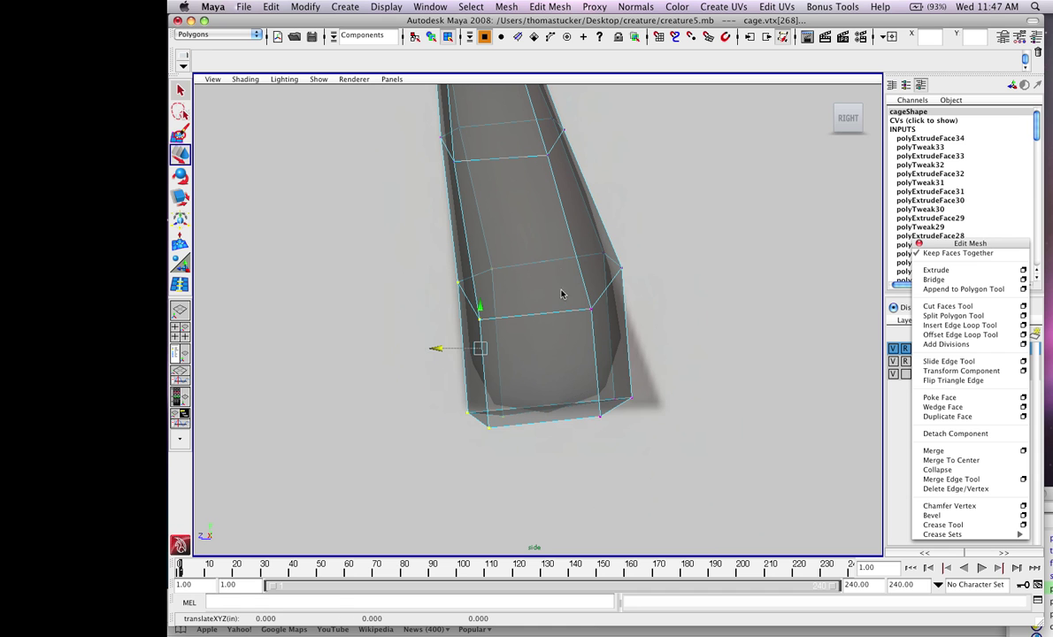
Move the outer ankle vertices slightly inward and the outer sole vertices outward to follow the reference foot.
drag(595, 217, 631, 348)
drag(575, 281, 568, 283)
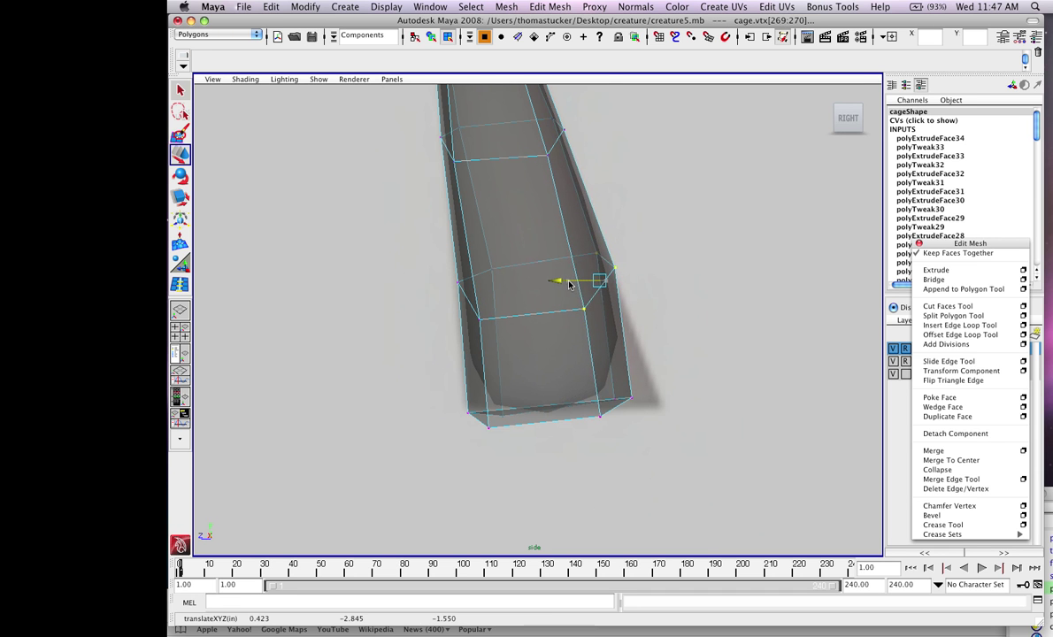
click(569, 334)
scroll(567, 334, down, 2)
click(598, 398)
drag(579, 394, 618, 378)
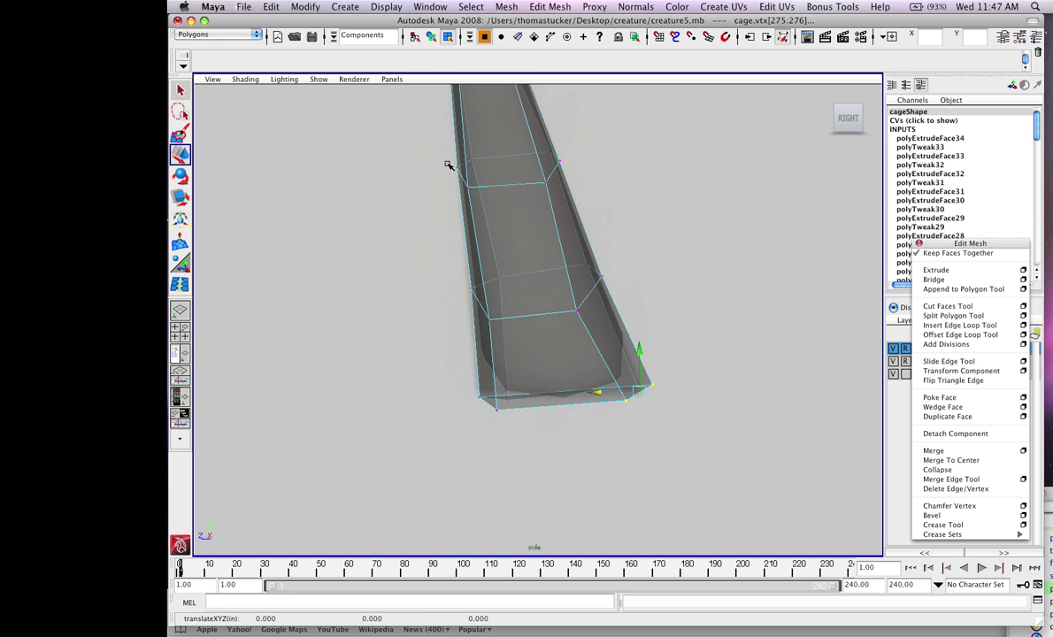
Scale the shin's vertex row above the ankle slightly narrower in depth to match the reference.
drag(423, 146, 564, 204)
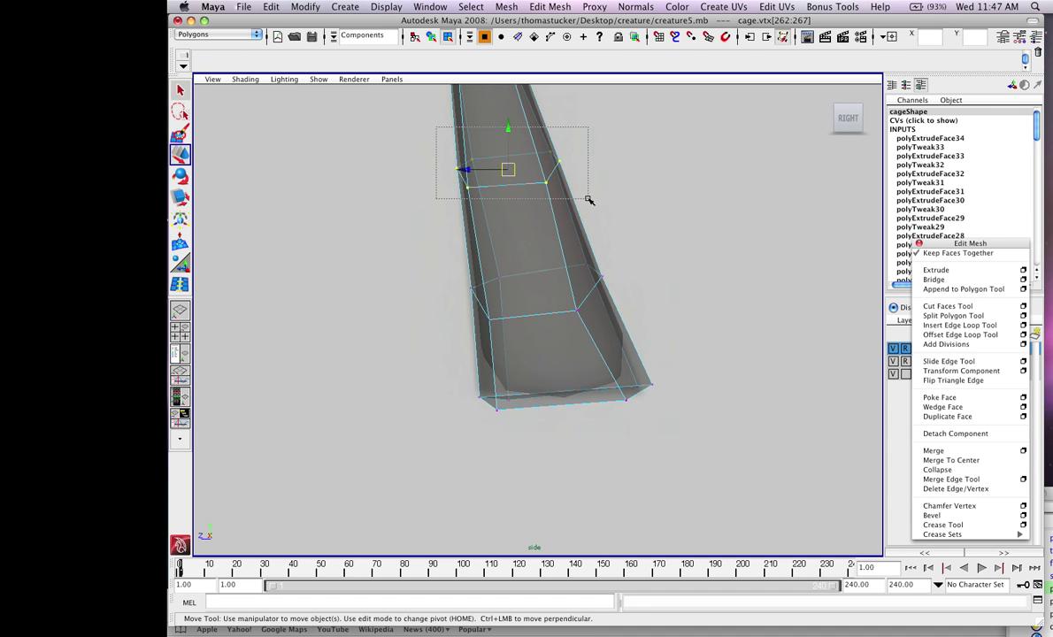
key(r)
mouse_move(457, 170)
mouse_down()
mouse_move(477, 172)
mouse_move(458, 178)
mouse_up()
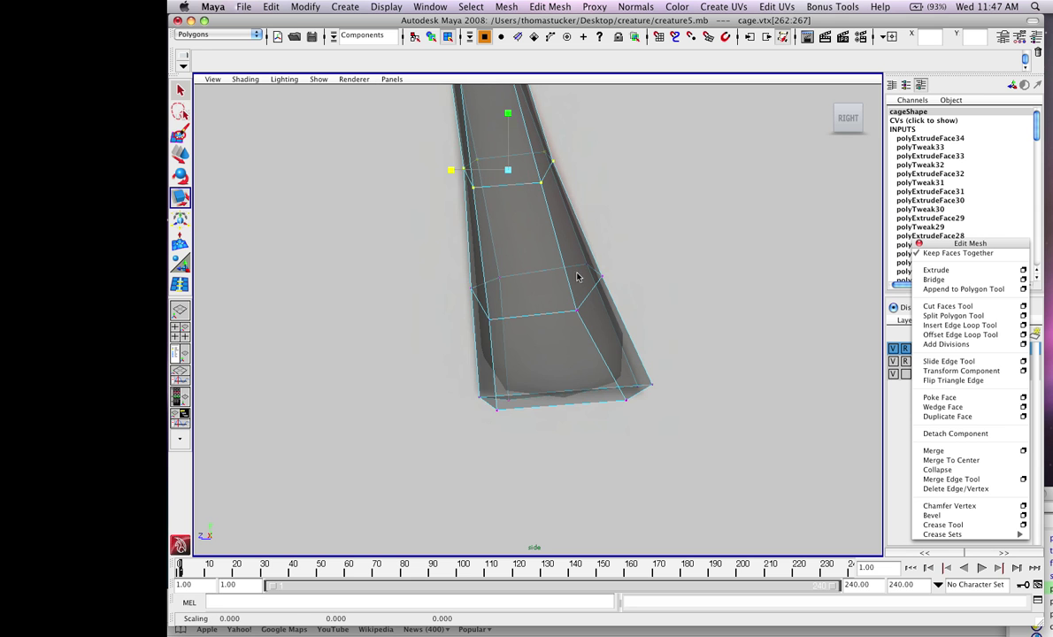
In the perspective view, close the floating Edit Mesh menu and hide the reference images on layer1.
alt+right_drag(578, 274, 550, 276)
key(space)
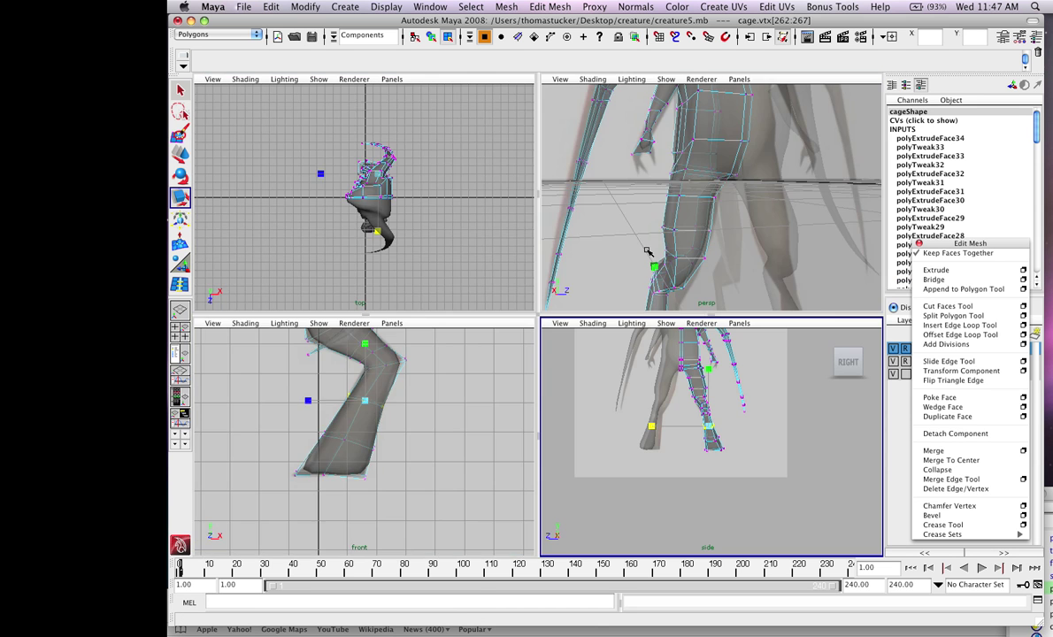
key(space)
alt+drag(639, 294, 736, 253)
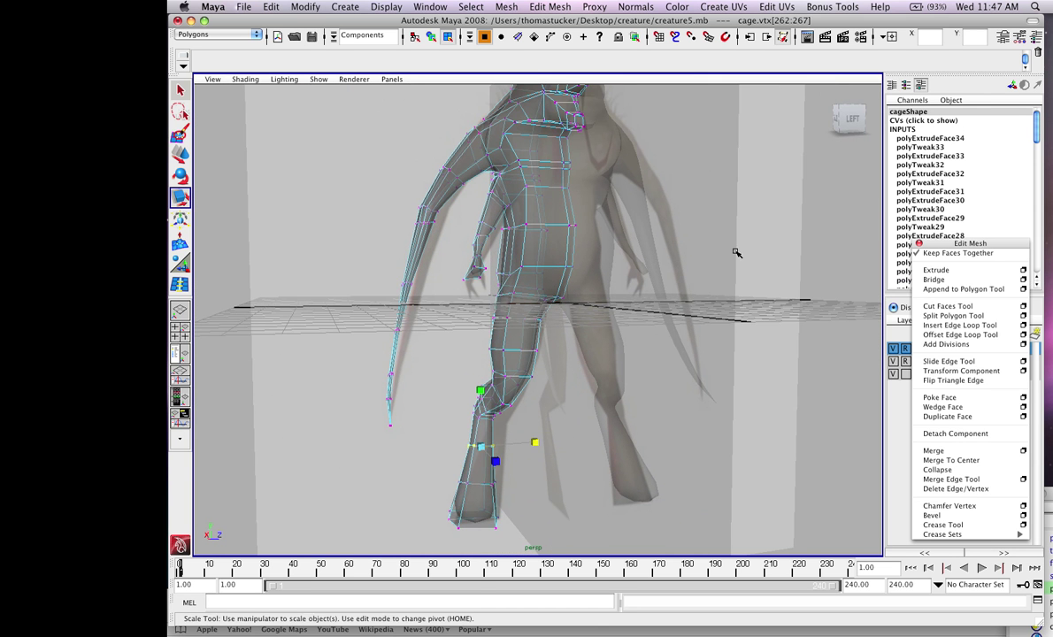
click(1031, 36)
drag(974, 243, 913, 352)
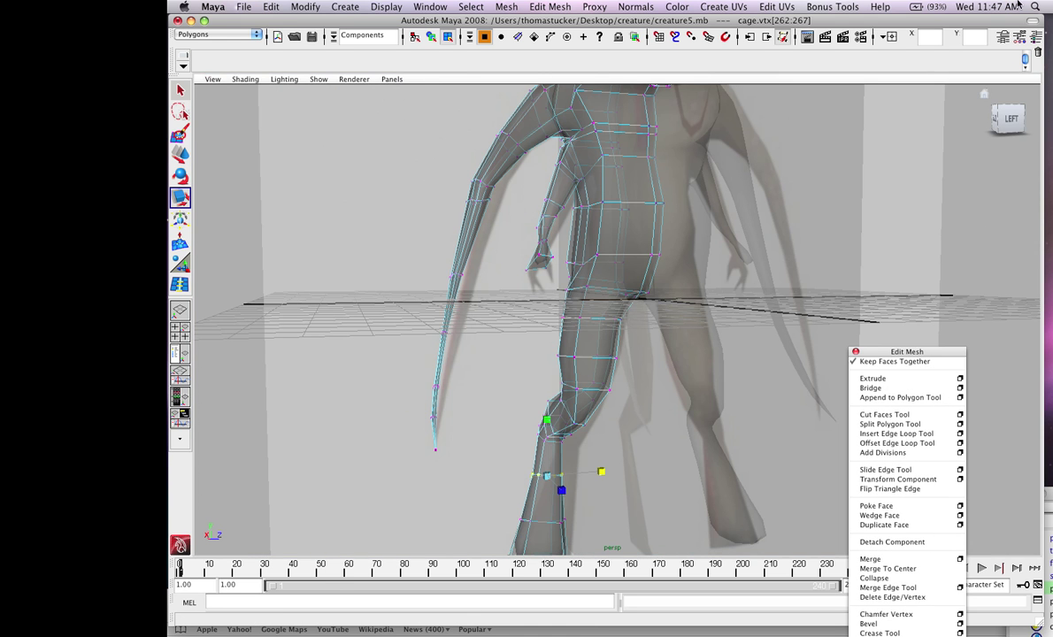
click(1031, 37)
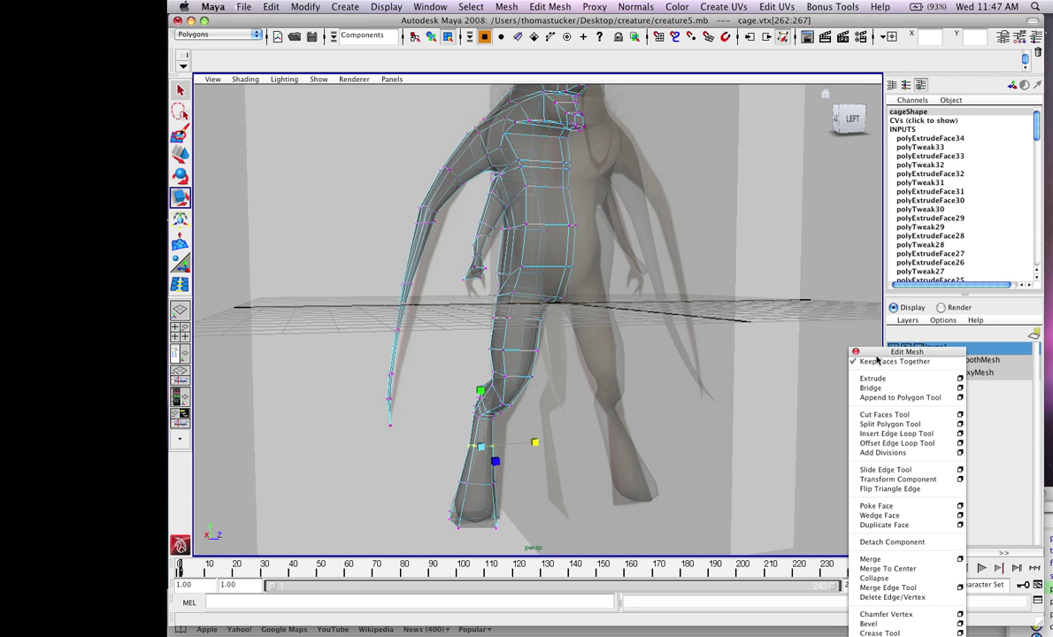
click(856, 352)
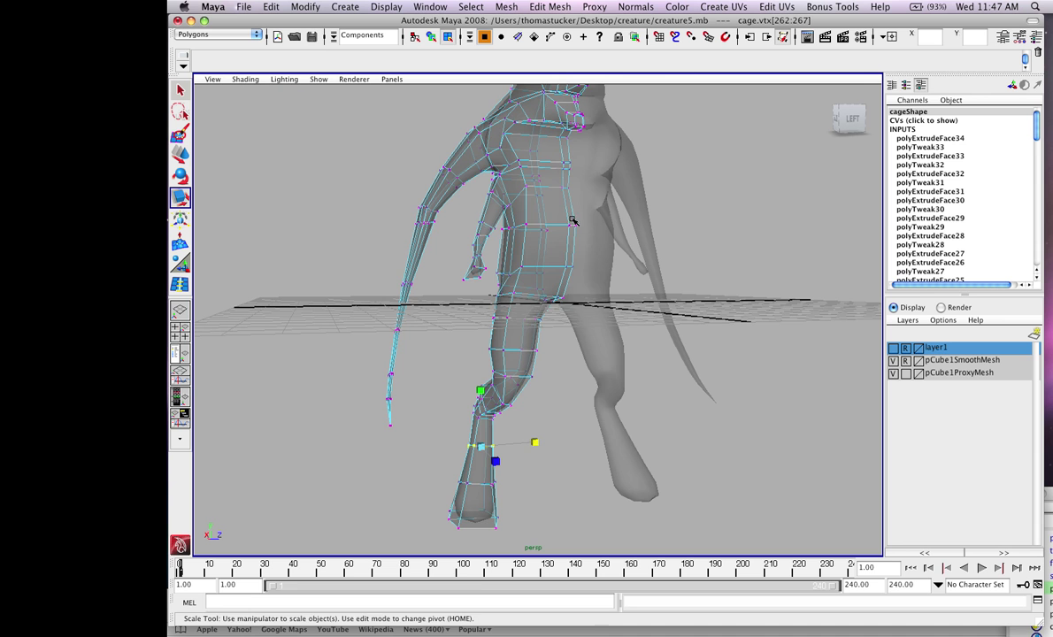
Return the cage to object mode, deselect it, and turn off X-Ray shading to inspect the smoothed creature from all around.
right_drag(532, 206, 630, 166)
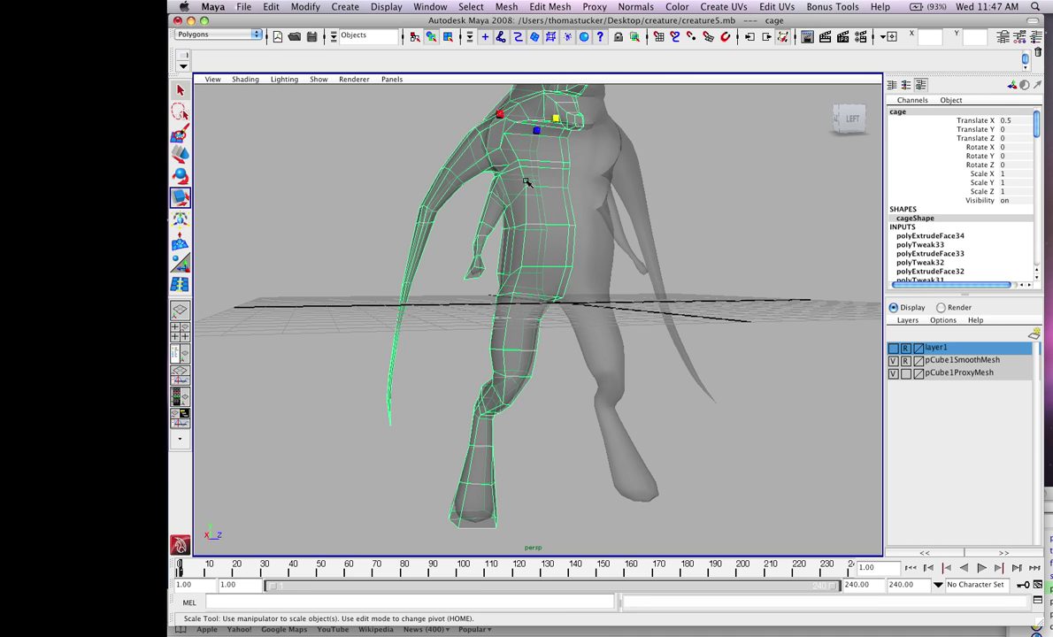
click(326, 122)
click(245, 79)
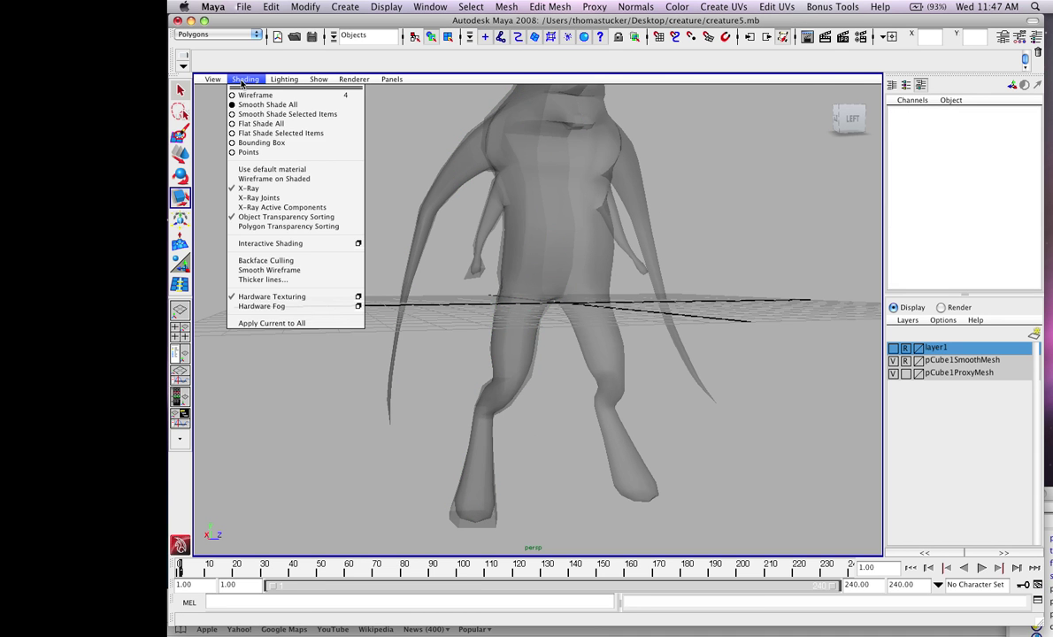
click(277, 187)
mouse_move(379, 194)
alt+mouse_down()
mouse_move(457, 201)
mouse_move(413, 219)
mouse_move(306, 210)
mouse_move(395, 207)
mouse_move(387, 215)
alt+mouse_up()
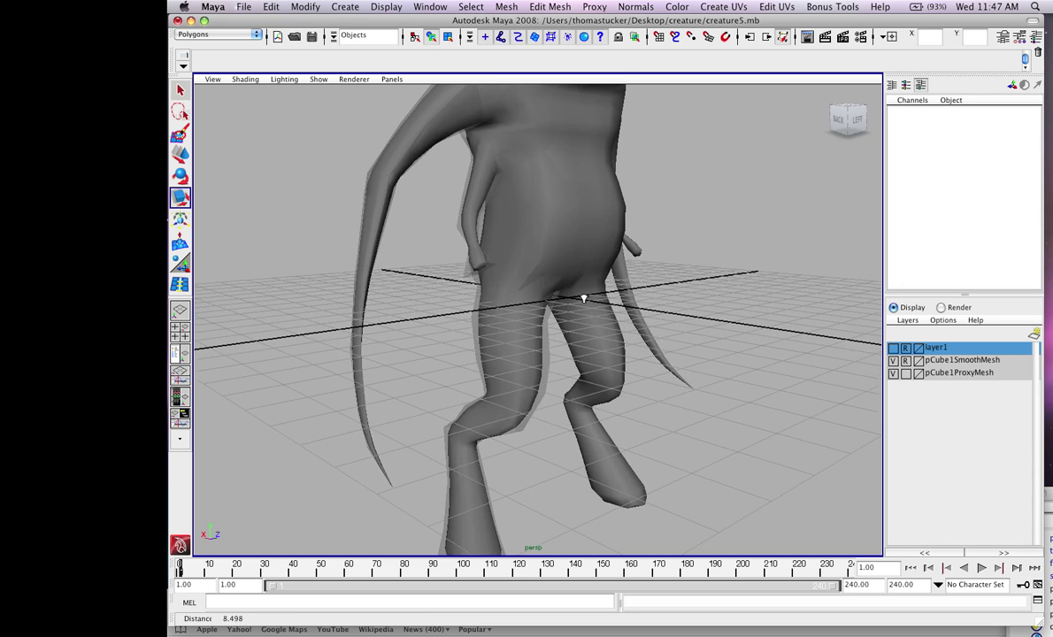
alt+right_drag(583, 298, 399, 295)
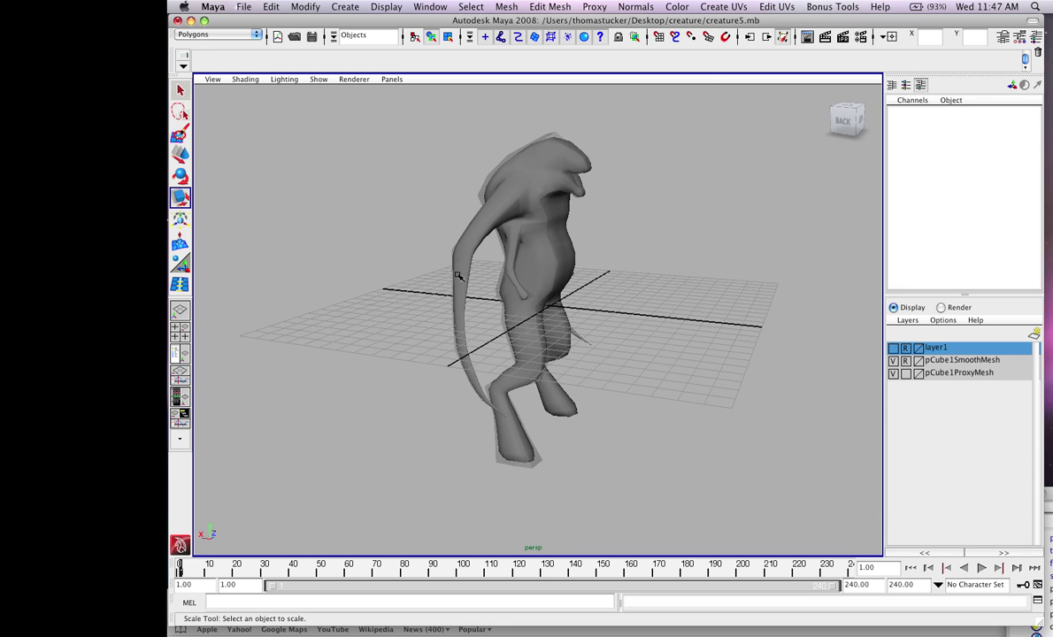
alt+drag(409, 288, 471, 260)
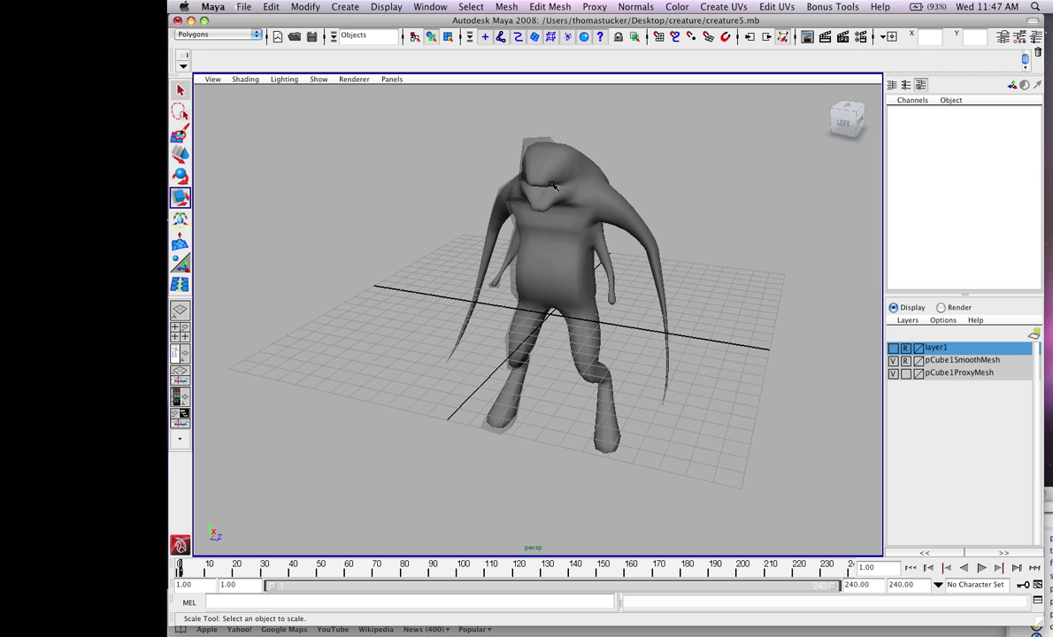
alt+drag(555, 185, 604, 271)
alt+right_drag(605, 271, 587, 319)
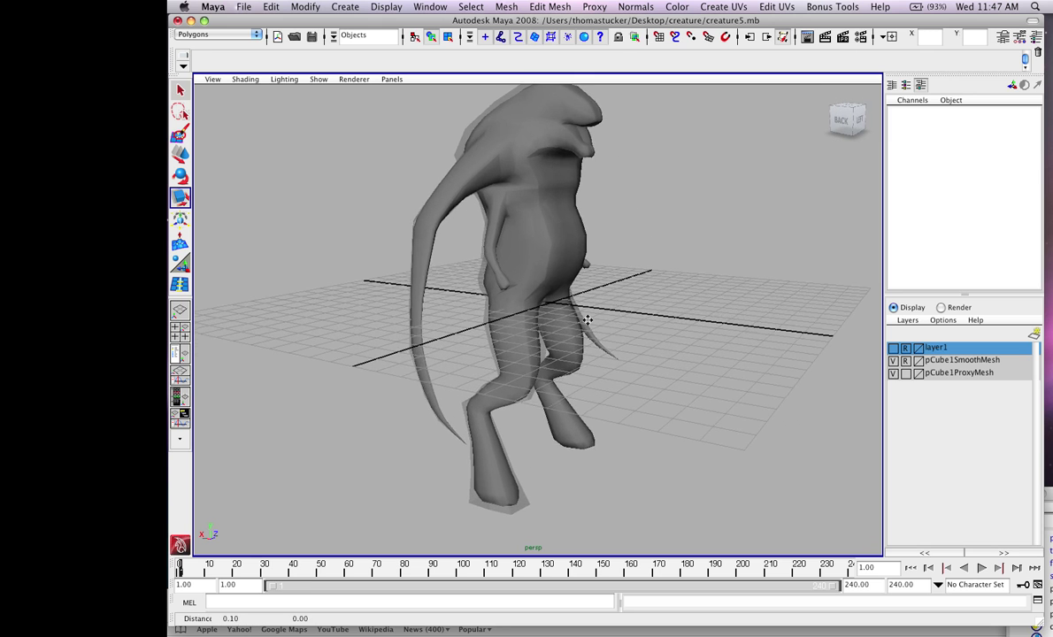